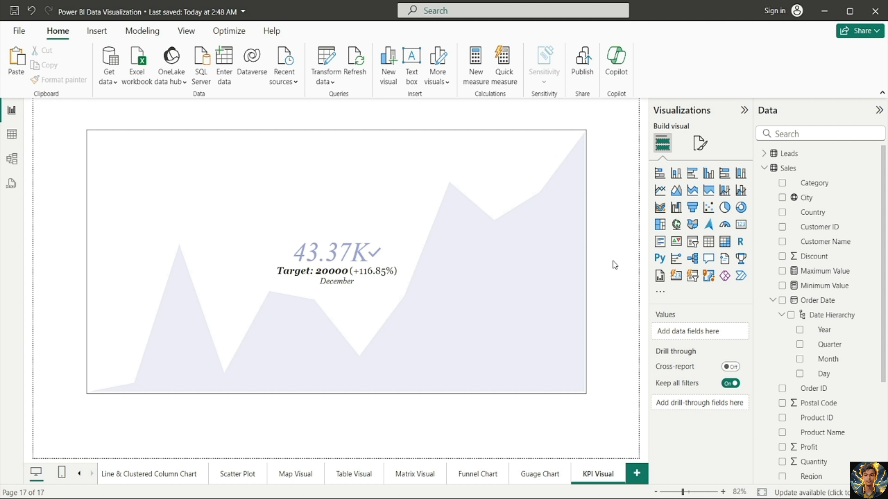
Add a new report page and rename it KI Visual.
{"action": "left_click", "coordinate": [637, 473]}
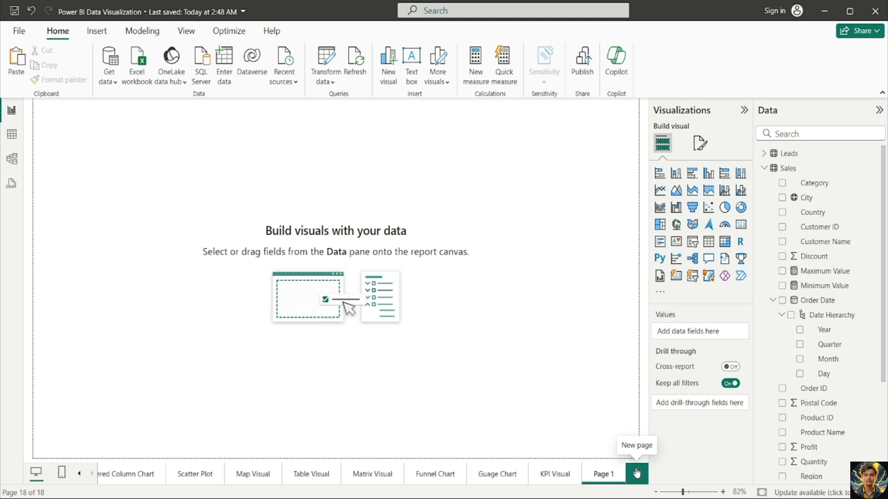
{"action": "double_click", "coordinate": [605, 476]}
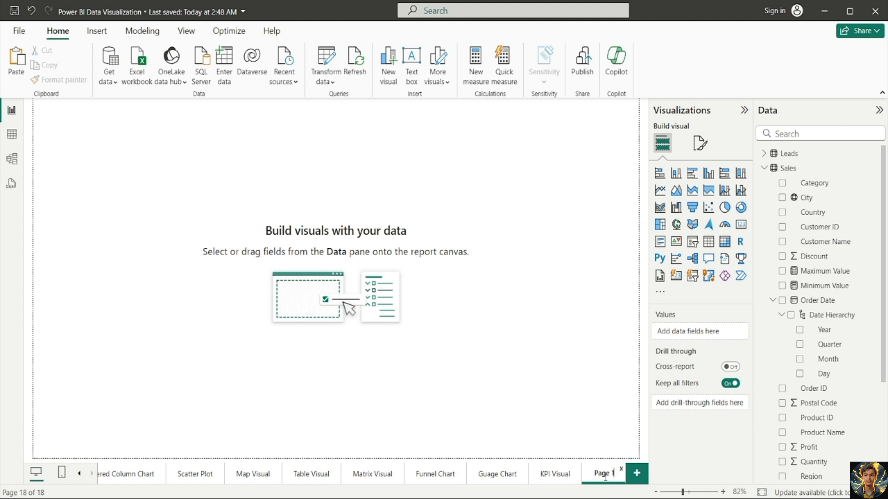
{"action": "key", "text": "ctrl+a"}
{"action": "type", "text": "KPI V"}
{"action": "type", "text": "isual"}
{"action": "key", "text": "Return"}
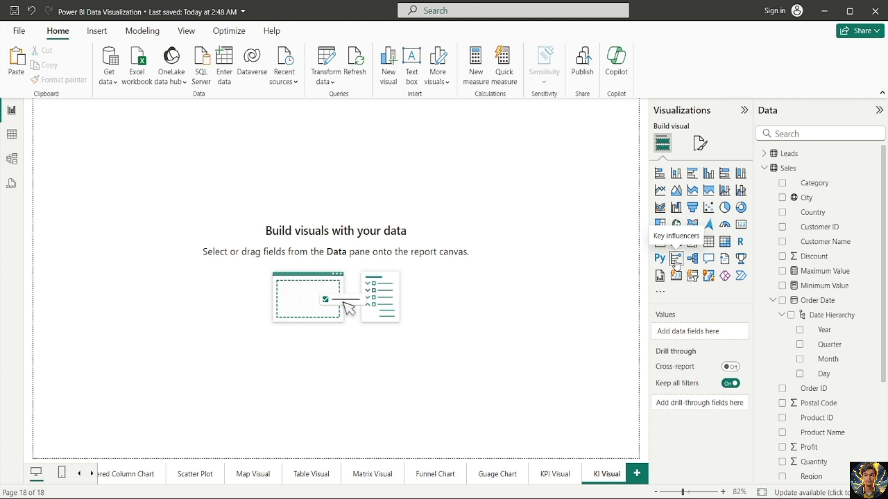
Insert a Key influencers visual on the KI Visual page and enlarge it to fill most of the canvas.
{"action": "left_click", "coordinate": [676, 266]}
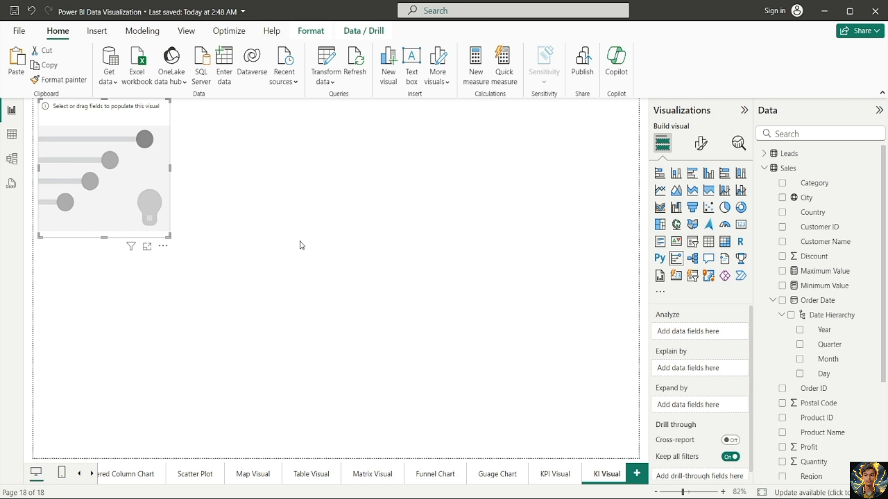
{"action": "left_click_drag", "start_coordinate": [147, 198], "coordinate": [154, 213]}
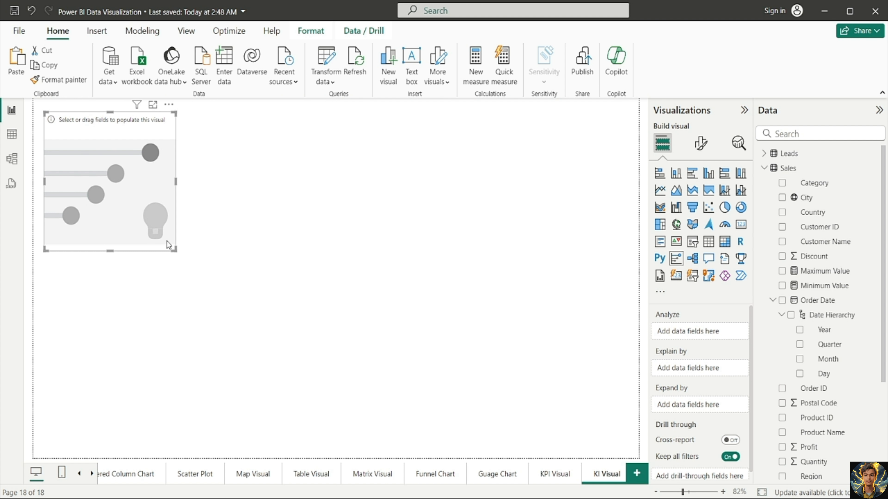
{"action": "left_click_drag", "start_coordinate": [173, 248], "coordinate": [619, 441]}
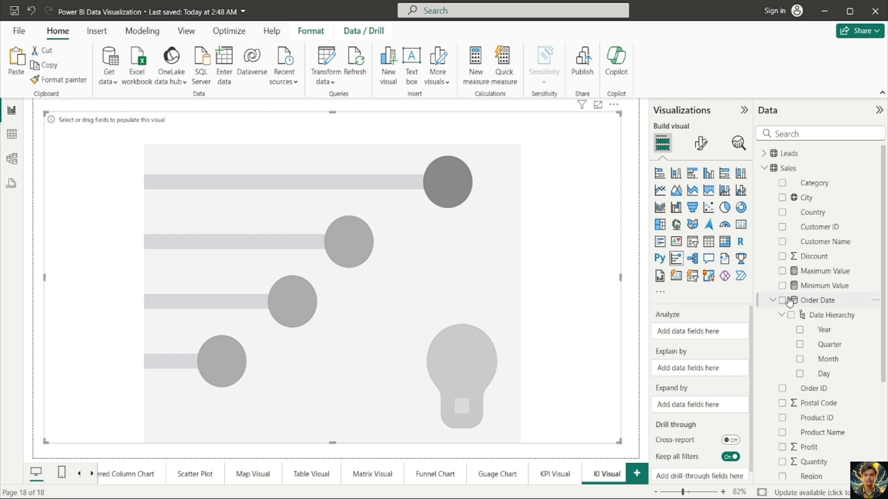
Set the key influencers visual to analyze Profit from the Sales table, explained by Discount.
{"action": "scroll", "coordinate": [810, 313], "scroll_direction": "down", "scroll_amount": 4}
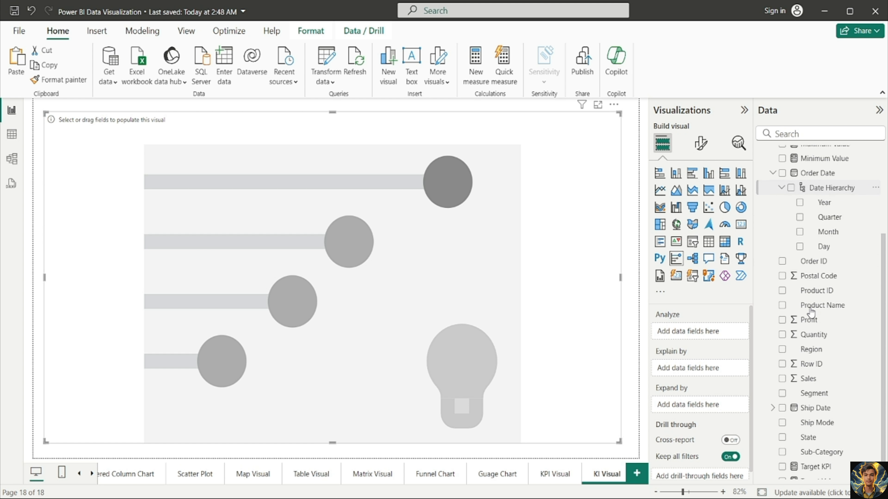
{"action": "scroll", "coordinate": [826, 320], "scroll_direction": "up", "scroll_amount": 4}
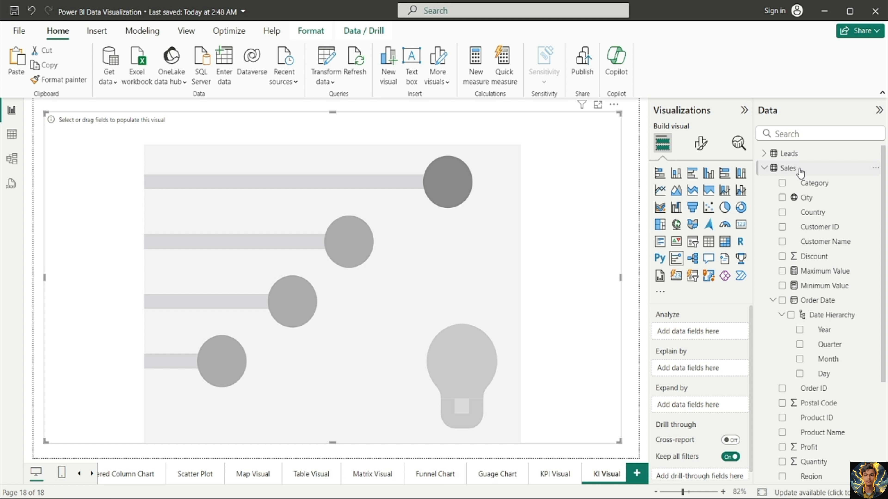
{"action": "left_click", "coordinate": [800, 172]}
{"action": "scroll", "coordinate": [826, 287], "scroll_direction": "down", "scroll_amount": 4}
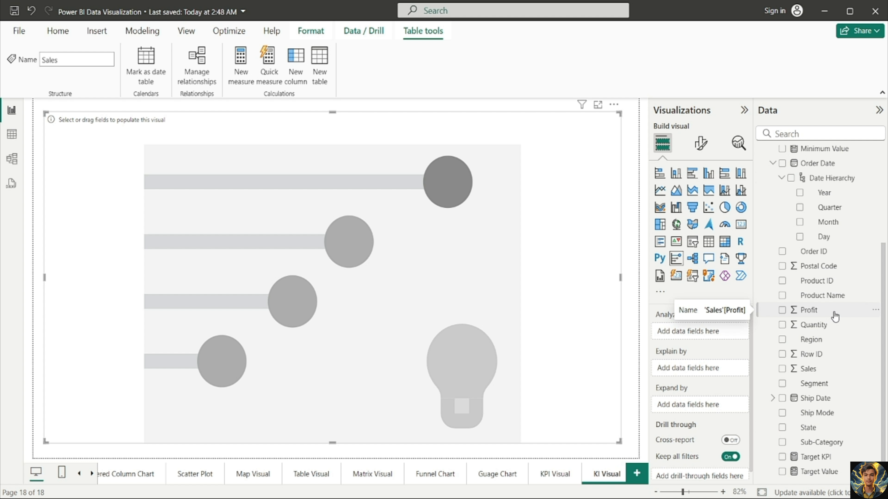
{"action": "left_click_drag", "start_coordinate": [835, 316], "coordinate": [697, 338]}
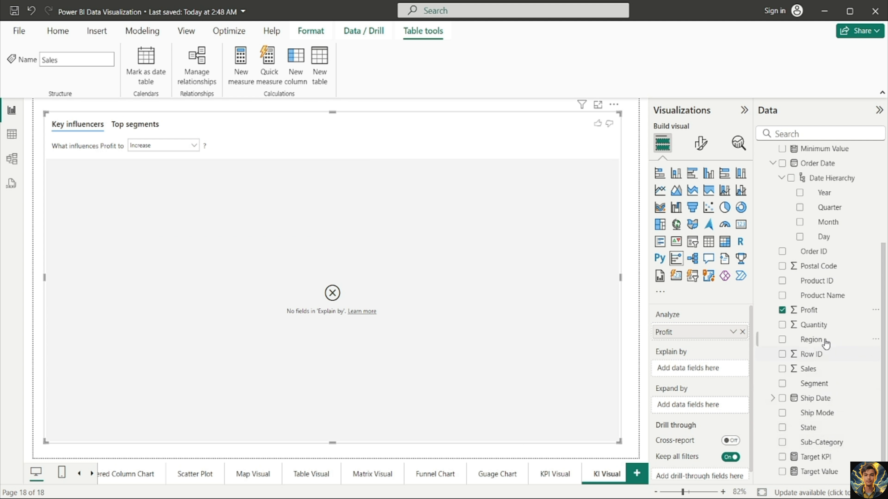
{"action": "scroll", "coordinate": [827, 289], "scroll_direction": "up", "scroll_amount": 4}
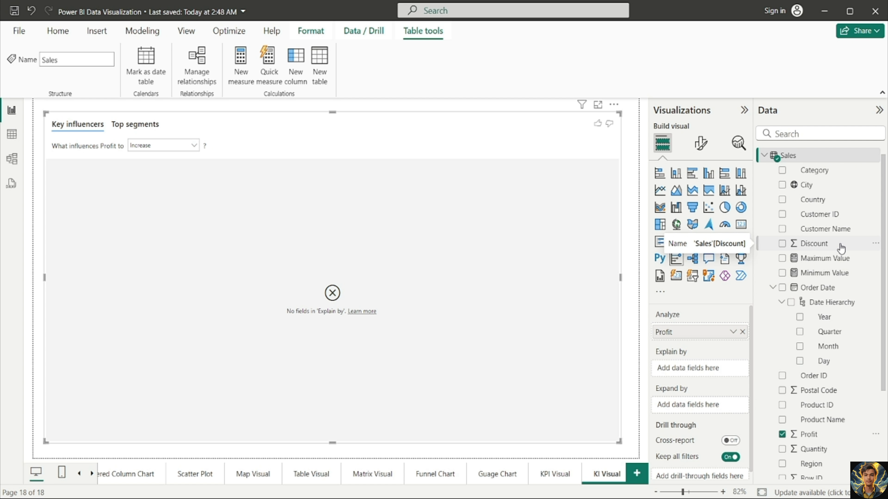
{"action": "left_click_drag", "start_coordinate": [840, 248], "coordinate": [707, 374]}
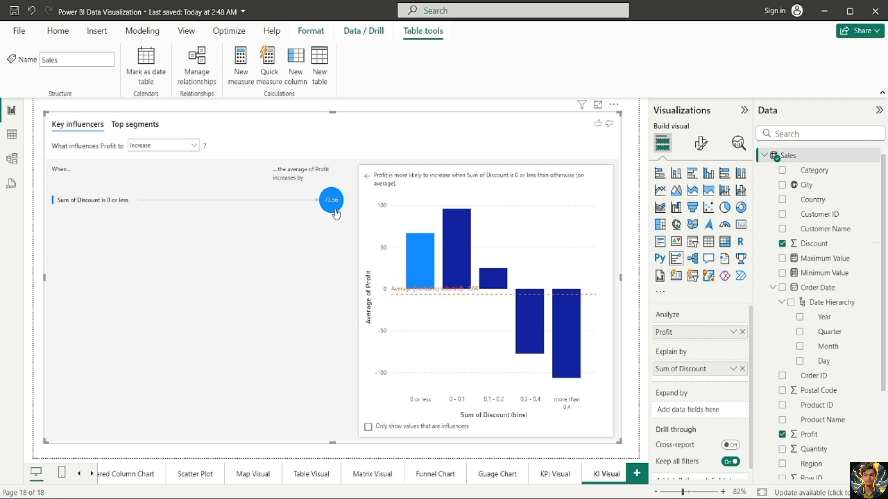
Switch the key influencers question to what makes Profit Decrease, and set the Discount field to Don't summarize.
{"action": "left_click", "coordinate": [186, 145]}
{"action": "left_click", "coordinate": [168, 167]}
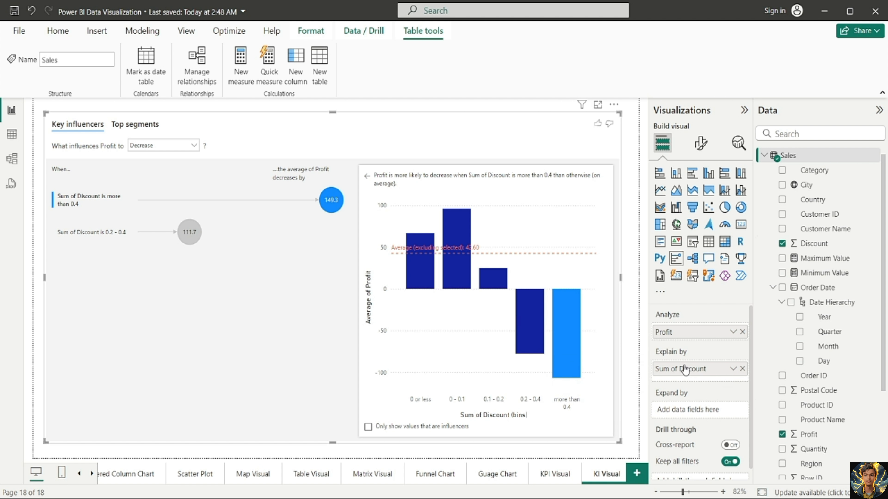
{"action": "left_click", "coordinate": [733, 371]}
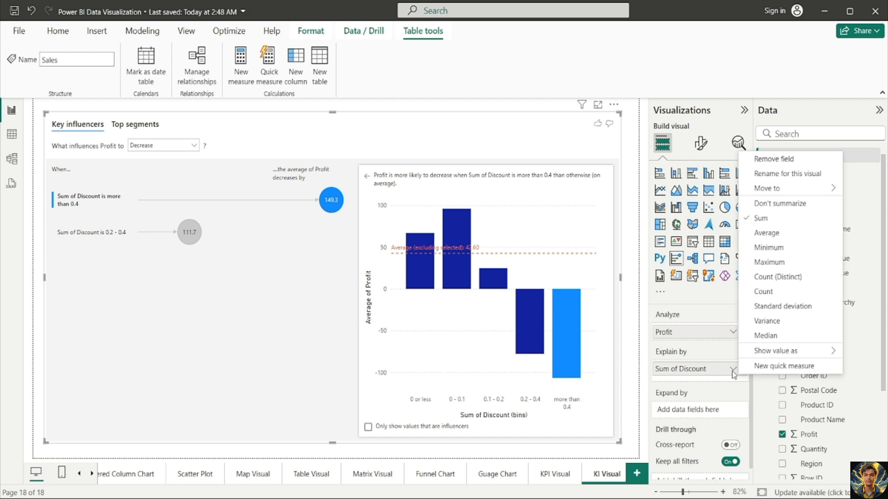
{"action": "left_click", "coordinate": [792, 209]}
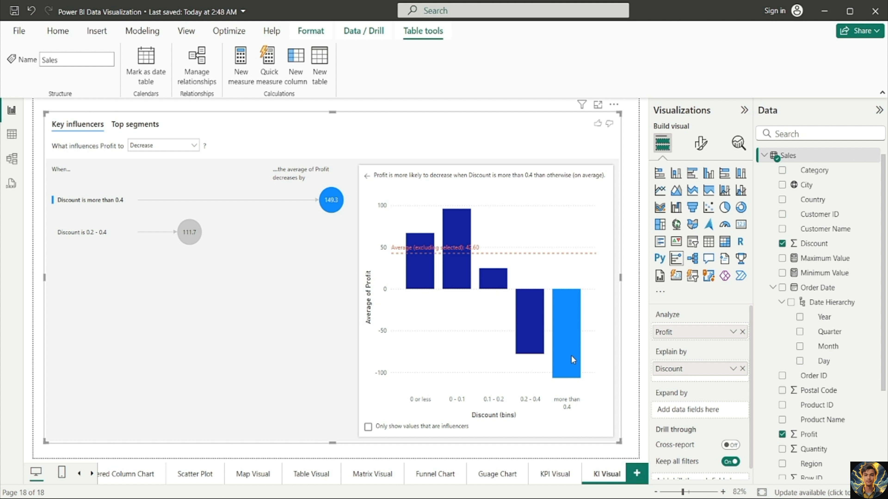
Inspect the details of the more than 0.4, 0.2 - 0.4 and 0.1 - 0.2 Discount bins in the column chart.
{"action": "mouse_move", "coordinate": [572, 331]}
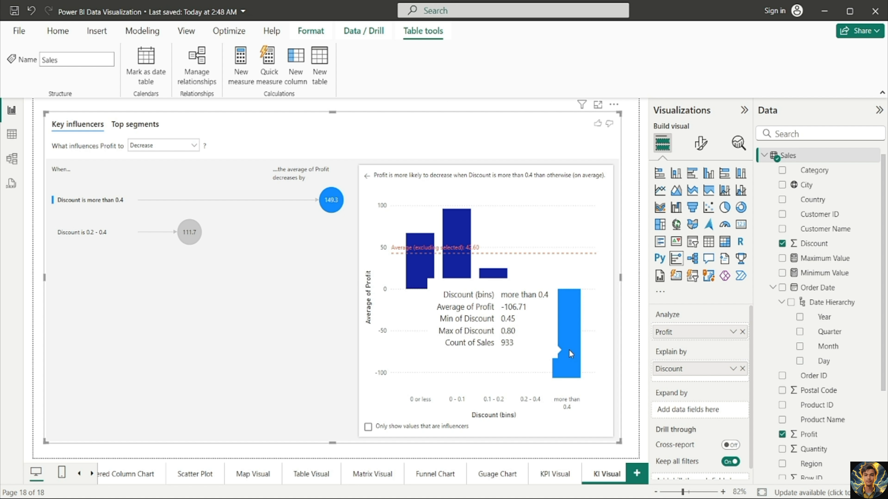
{"action": "mouse_move", "coordinate": [524, 328]}
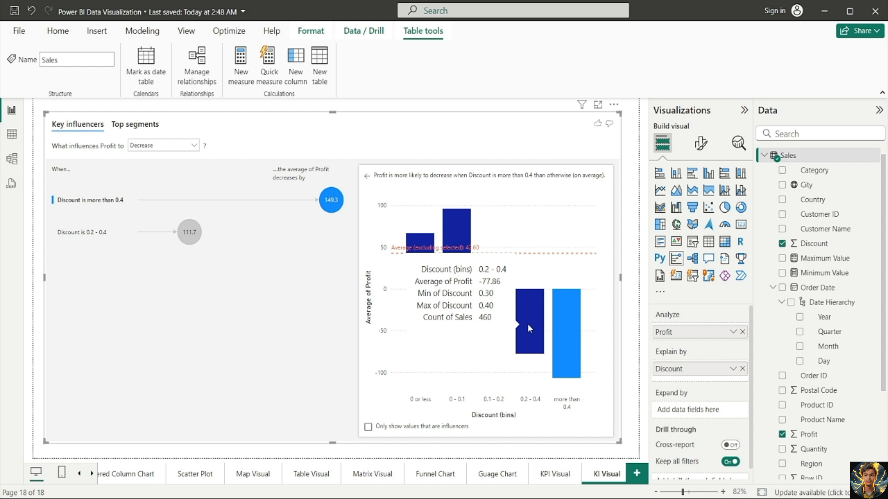
{"action": "mouse_move", "coordinate": [491, 285]}
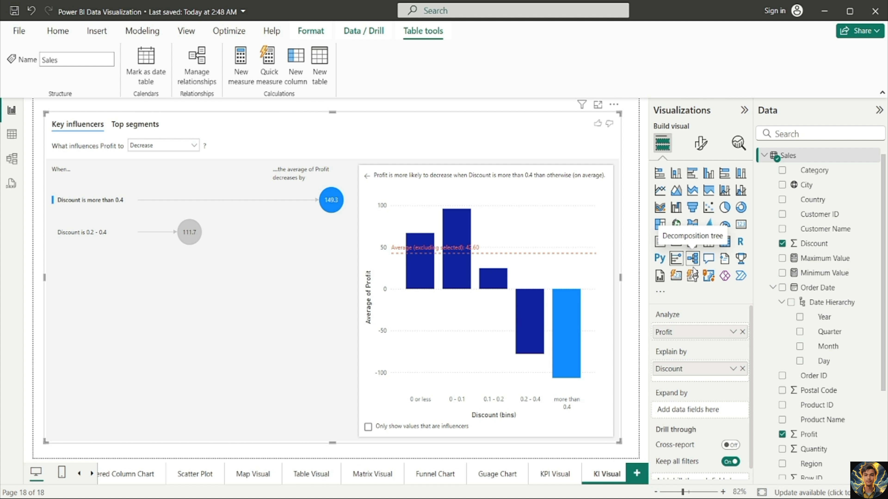
Add another report page, insert a Decomposition tree visual and enlarge it to fill most of the canvas.
{"action": "left_click", "coordinate": [637, 474]}
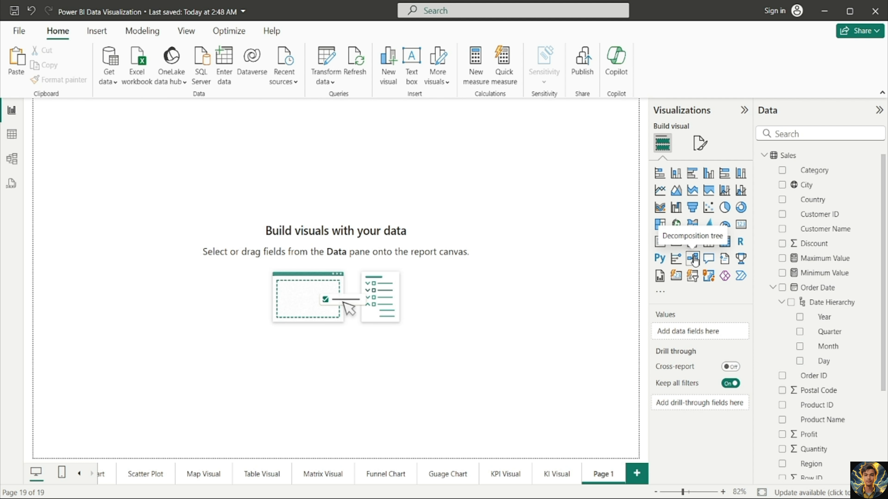
{"action": "left_click", "coordinate": [694, 259]}
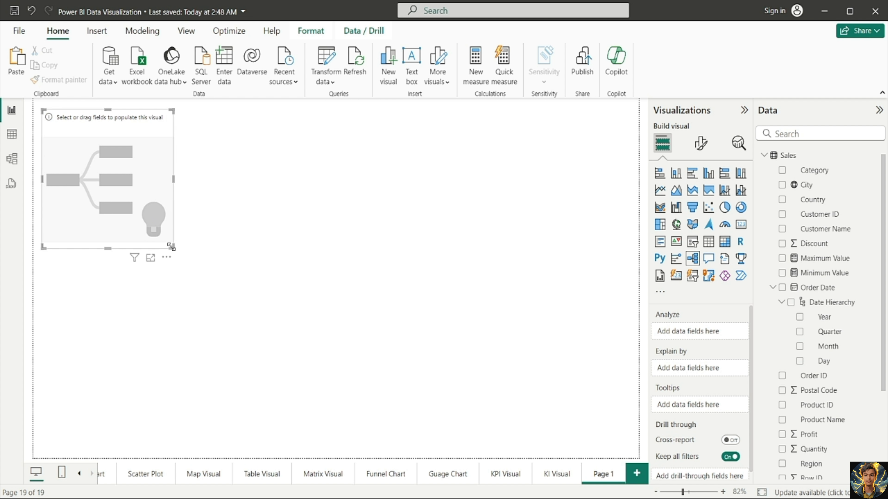
{"action": "left_click_drag", "start_coordinate": [171, 247], "coordinate": [603, 440]}
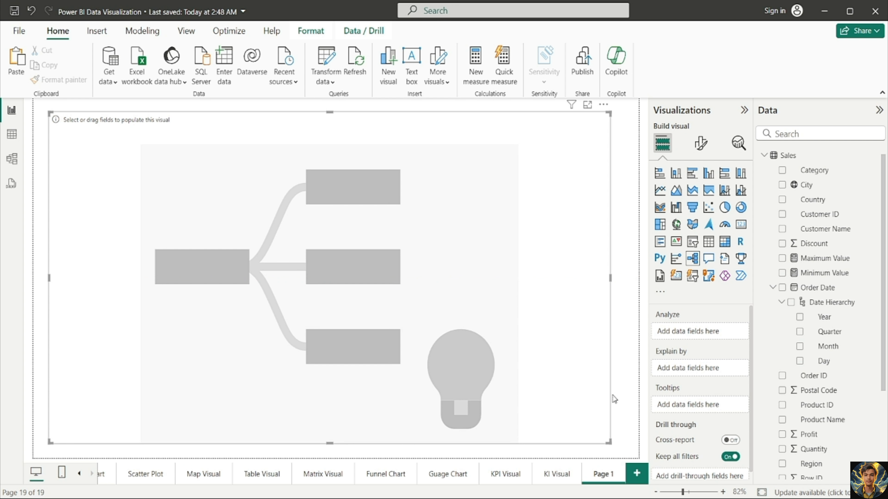
Set the decomposition tree to analyze Profit explained by Category, and split the Sum of Profit node by Category.
{"action": "scroll", "coordinate": [831, 420], "scroll_direction": "down", "scroll_amount": 1}
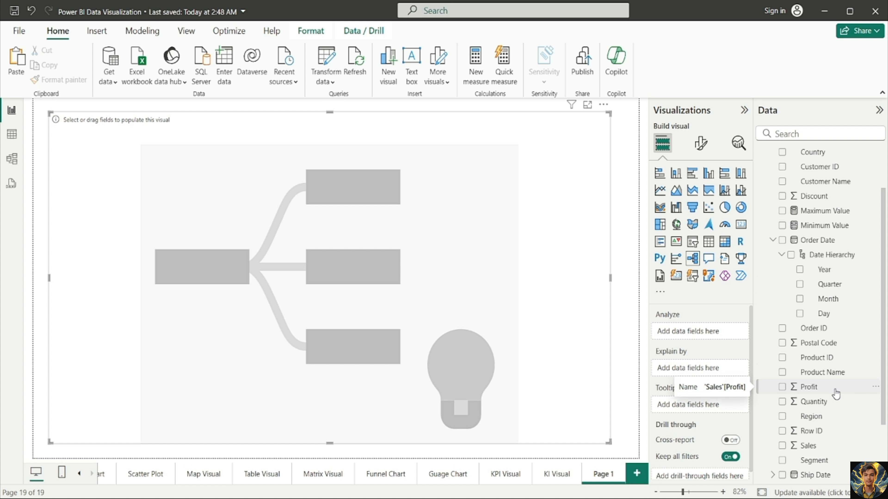
{"action": "left_click_drag", "start_coordinate": [836, 394], "coordinate": [709, 336]}
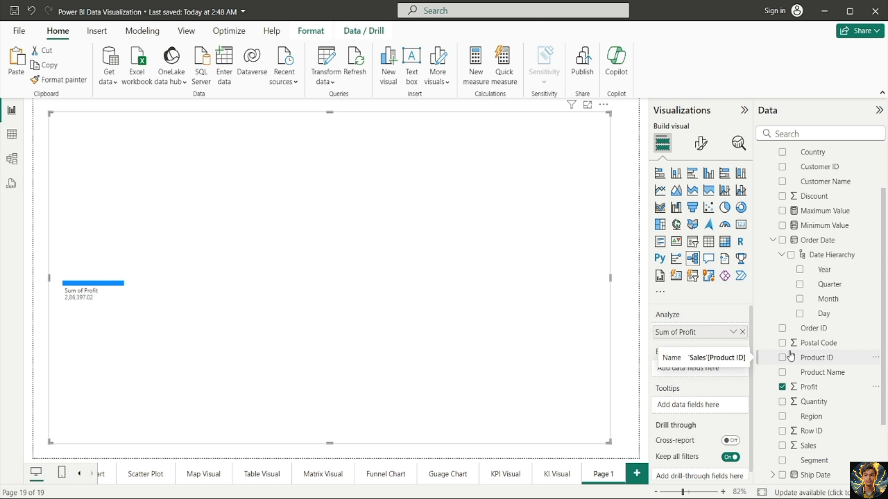
{"action": "scroll", "coordinate": [790, 355], "scroll_direction": "up", "scroll_amount": 2}
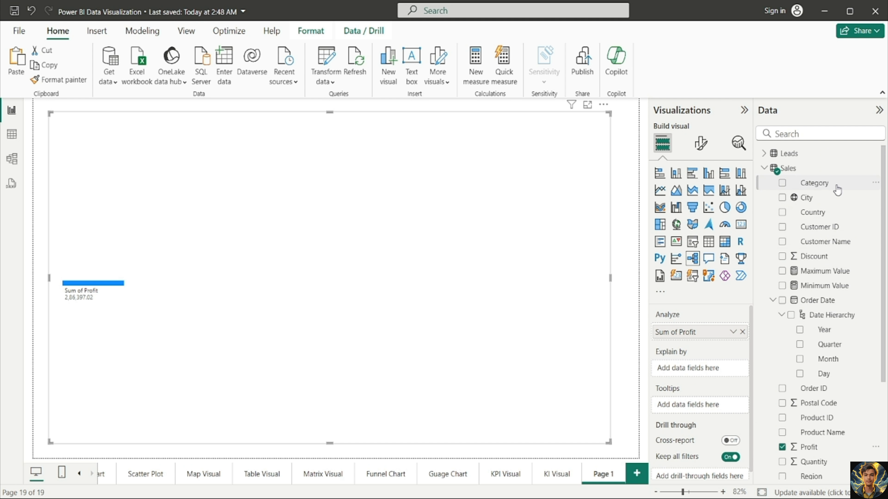
{"action": "left_click_drag", "start_coordinate": [837, 190], "coordinate": [706, 372]}
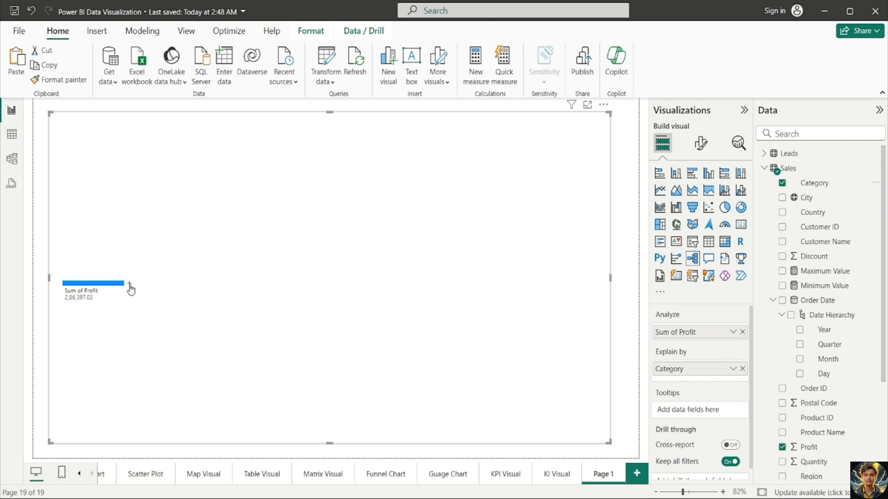
{"action": "left_click", "coordinate": [130, 284]}
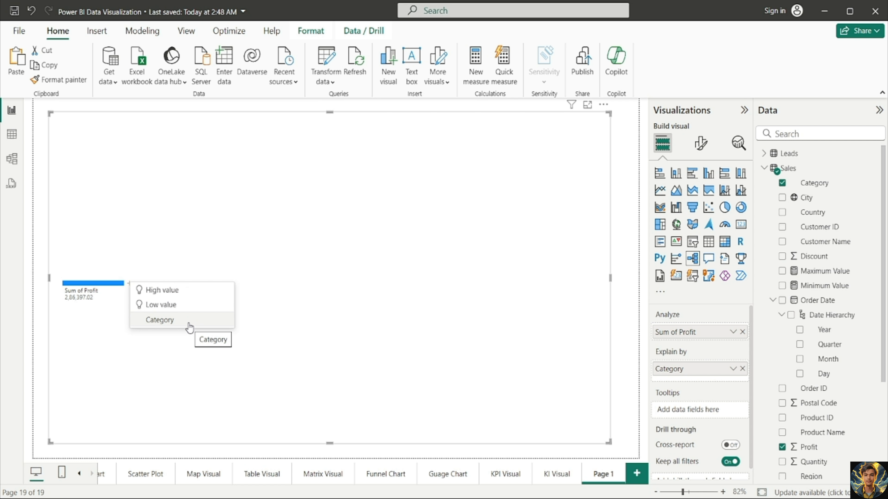
{"action": "left_click", "coordinate": [188, 324]}
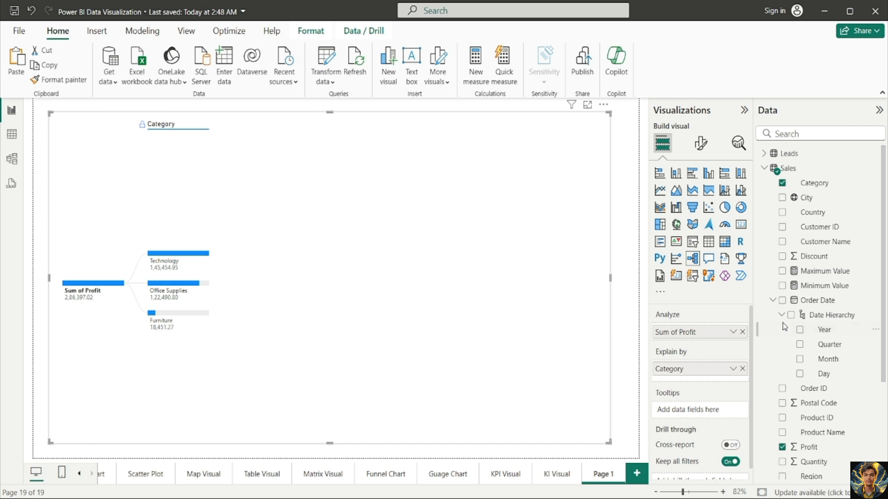
Add Sub-Category as a second explaining field of the decomposition tree, below Category.
{"action": "scroll", "coordinate": [804, 344], "scroll_direction": "down", "scroll_amount": 3}
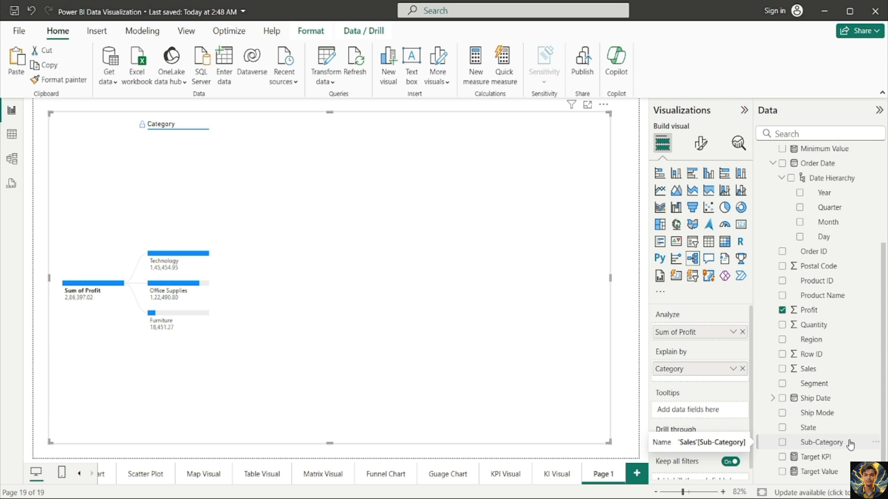
{"action": "left_click_drag", "start_coordinate": [850, 445], "coordinate": [725, 381]}
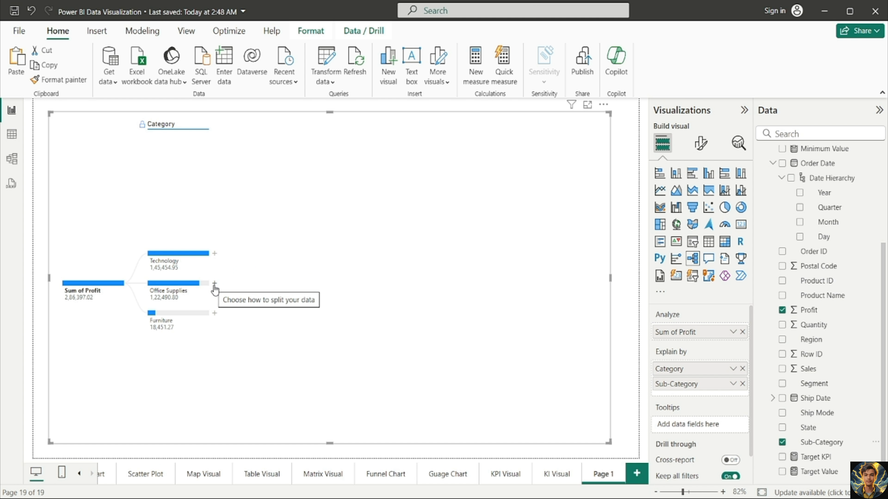
Split the Office Supplies node directly by Sub-Category, and remove that level again.
{"action": "left_click", "coordinate": [214, 286]}
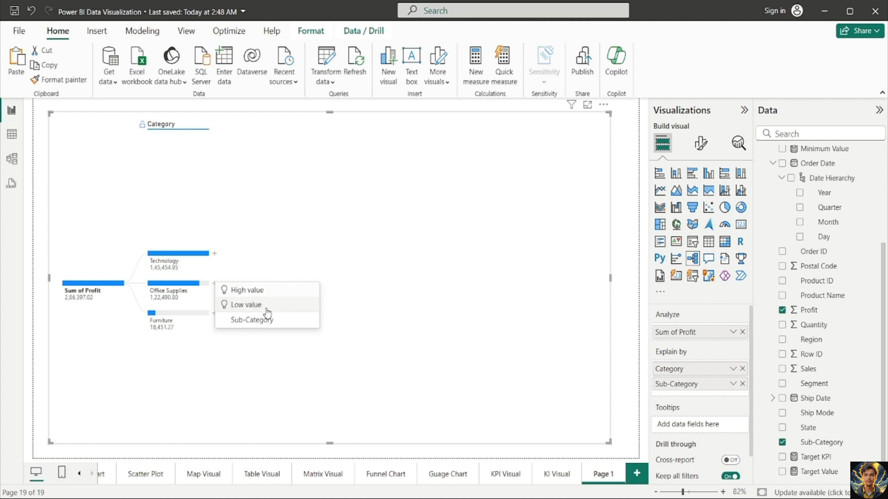
{"action": "left_click", "coordinate": [264, 321]}
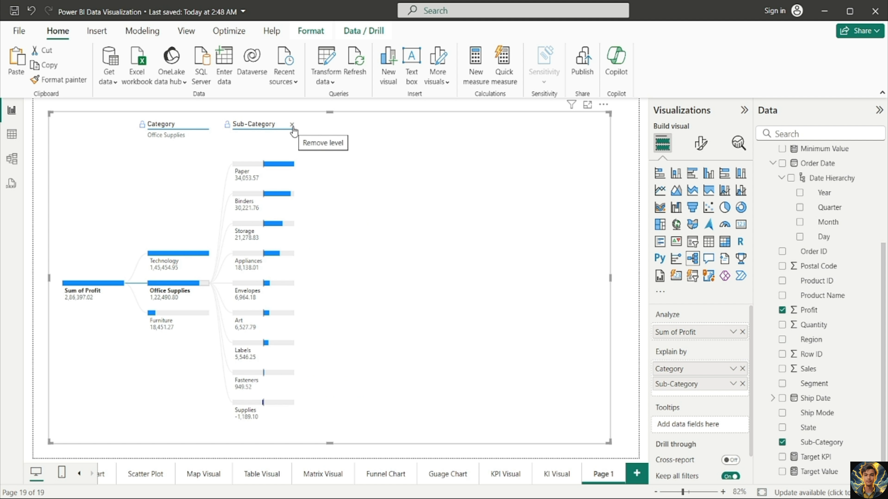
{"action": "left_click", "coordinate": [293, 127]}
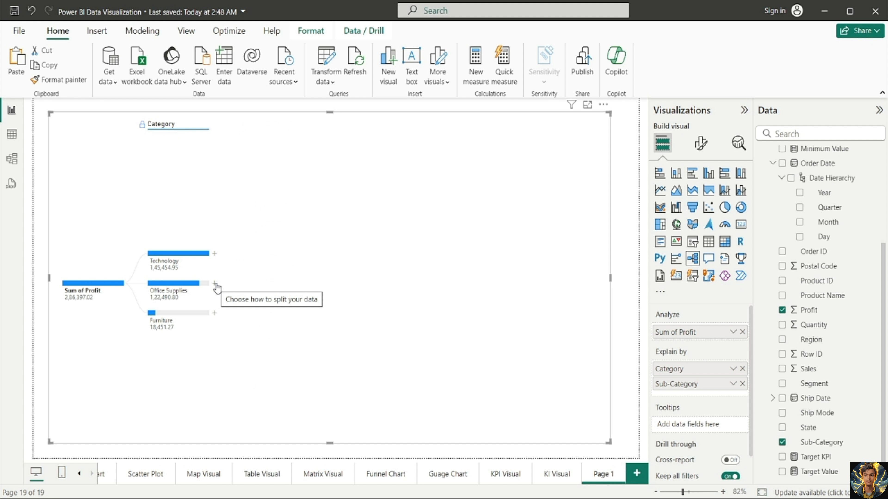
Split the Office Supplies node using the High value AI split.
{"action": "left_click", "coordinate": [215, 283]}
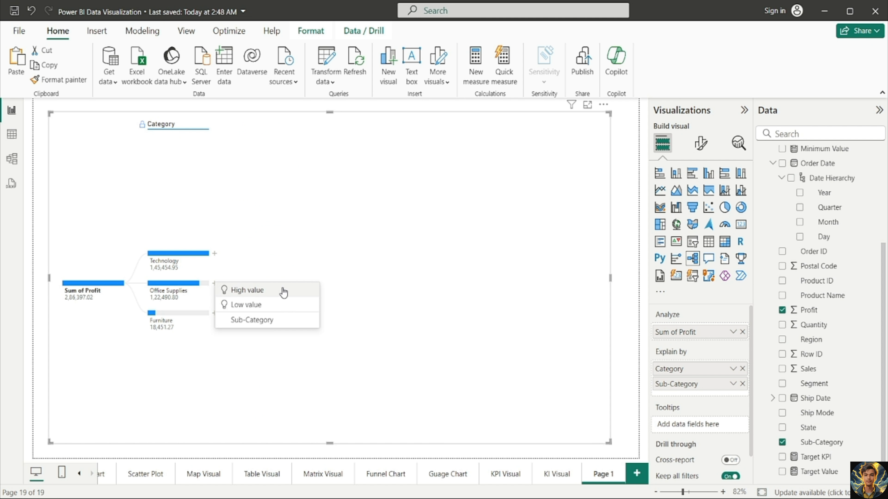
{"action": "left_click", "coordinate": [286, 290]}
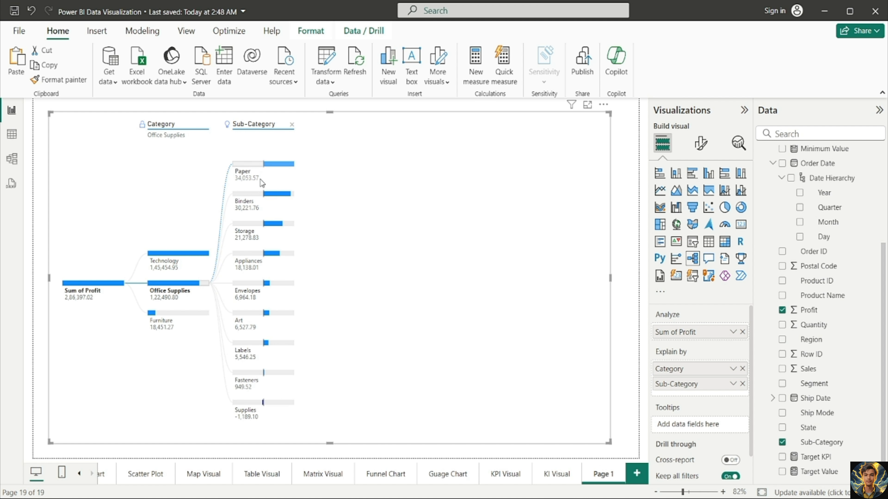
{"action": "mouse_move", "coordinate": [260, 181]}
{"action": "mouse_move", "coordinate": [227, 129]}
Rename the decomposition tree's page as Decomposition Tree.
{"action": "double_click", "coordinate": [603, 474]}
{"action": "type", "text": "Decomposition Tree"}
{"action": "key", "text": "Return"}
{"action": "left_click", "coordinate": [92, 474]}
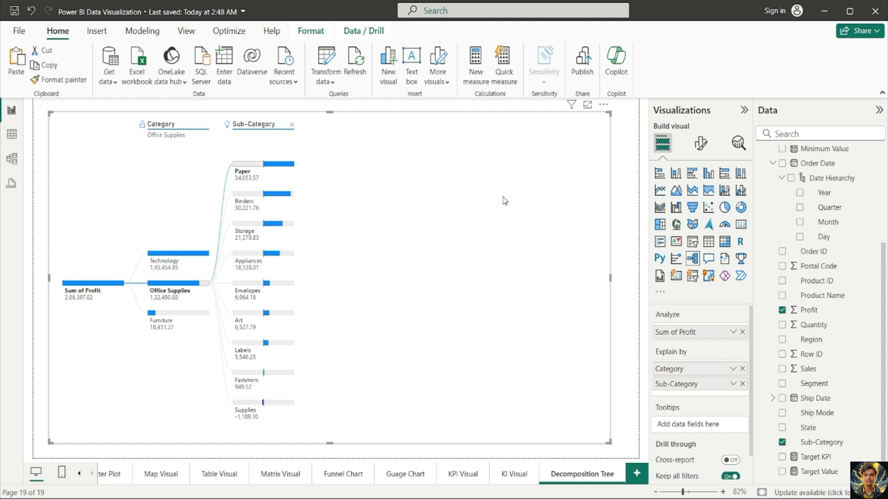
Set the decomposition tree's selected connector line colour to purple.
{"action": "left_click", "coordinate": [701, 144]}
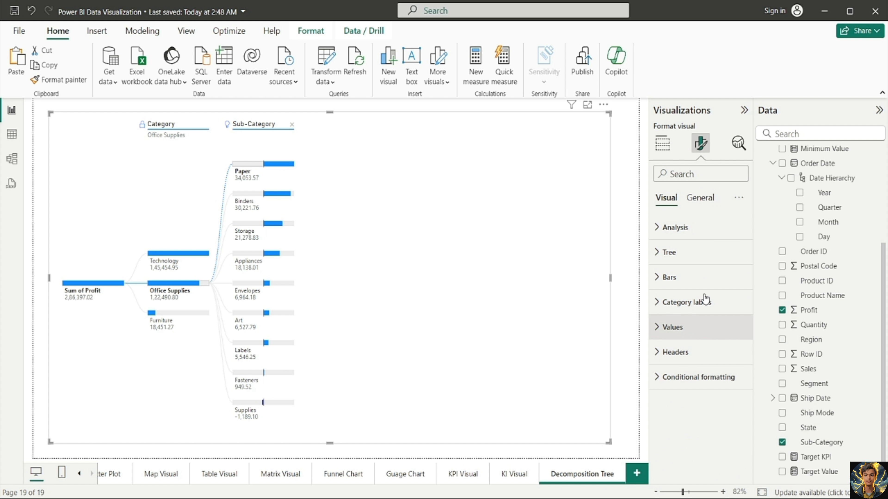
{"action": "left_click", "coordinate": [700, 253]}
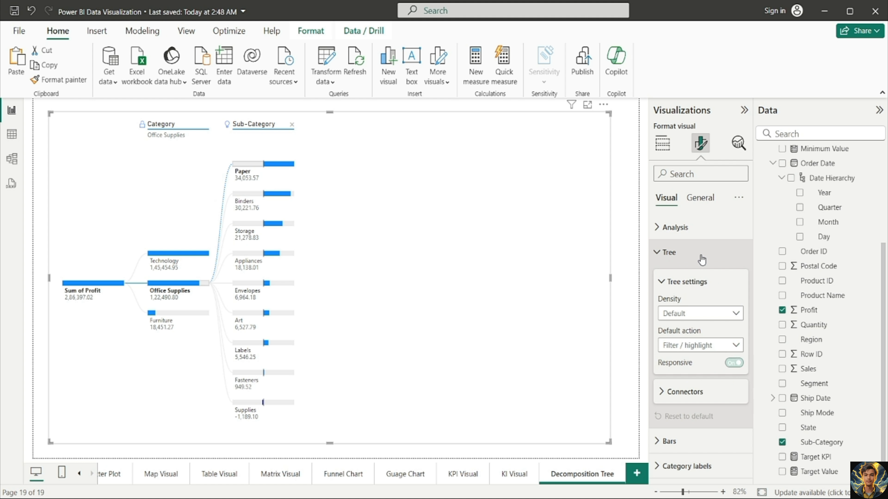
{"action": "left_click", "coordinate": [697, 262]}
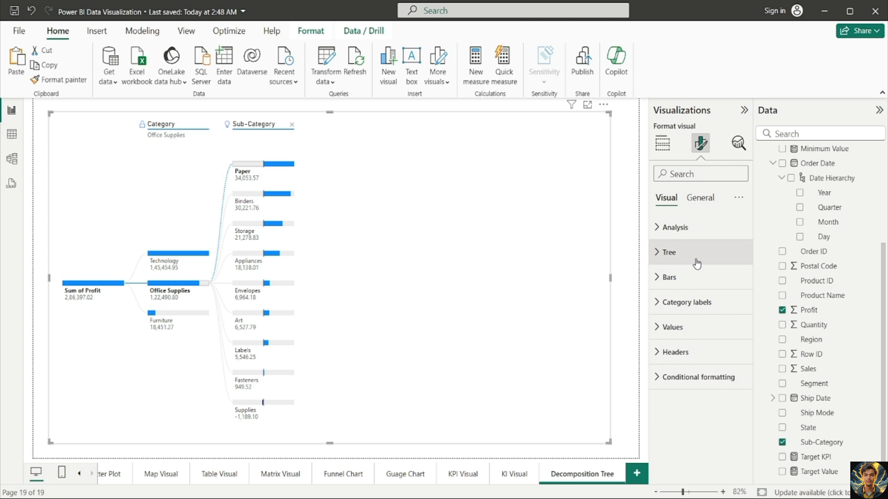
{"action": "left_click", "coordinate": [697, 264]}
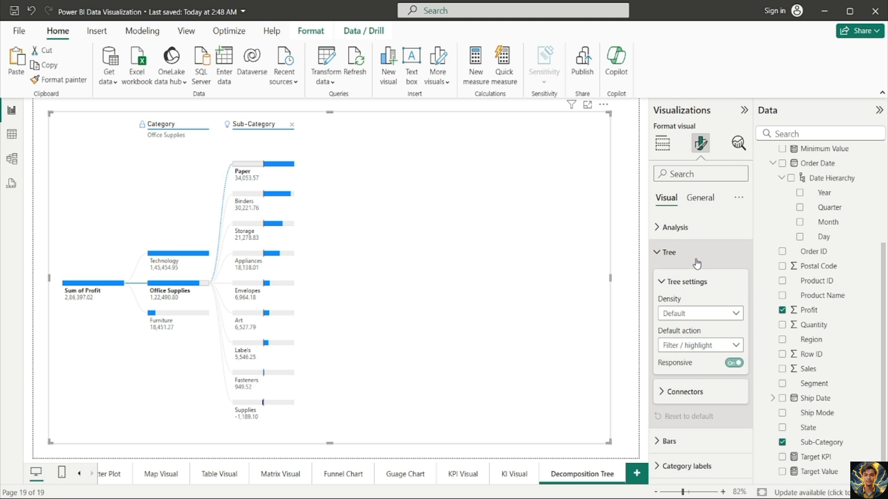
{"action": "left_click", "coordinate": [699, 398]}
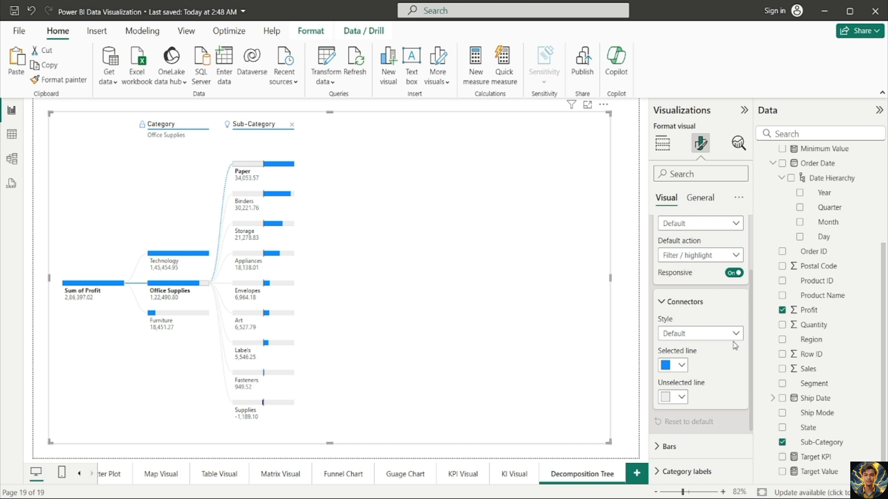
{"action": "left_click", "coordinate": [679, 367]}
{"action": "left_click", "coordinate": [755, 216]}
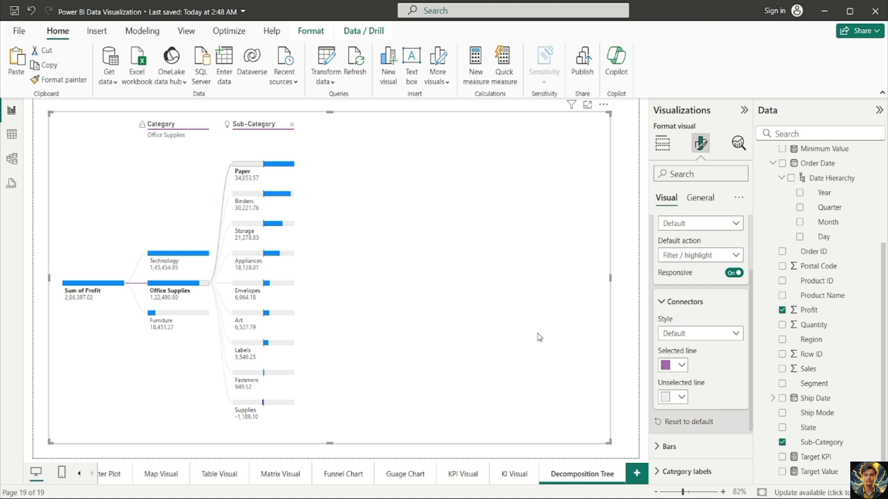
Colour the decomposition tree's unselected connector lines light violet.
{"action": "left_click", "coordinate": [679, 400]}
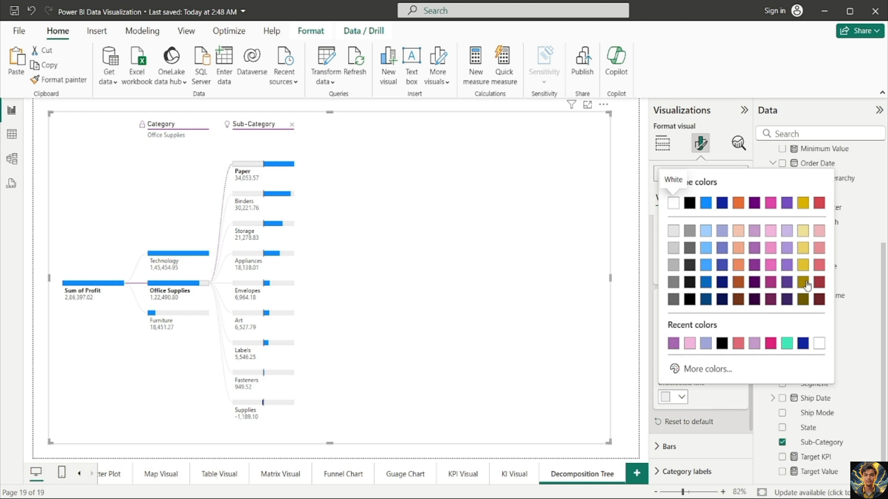
{"action": "left_click", "coordinate": [787, 249]}
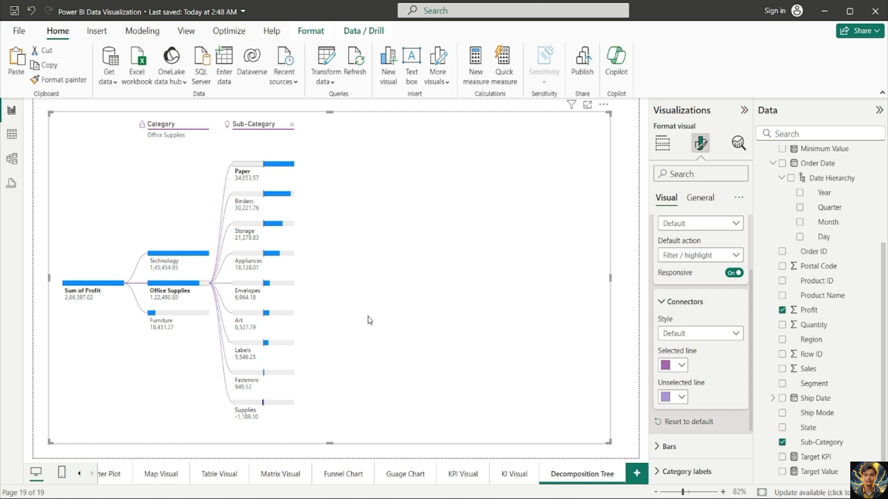
{"action": "left_click", "coordinate": [685, 302]}
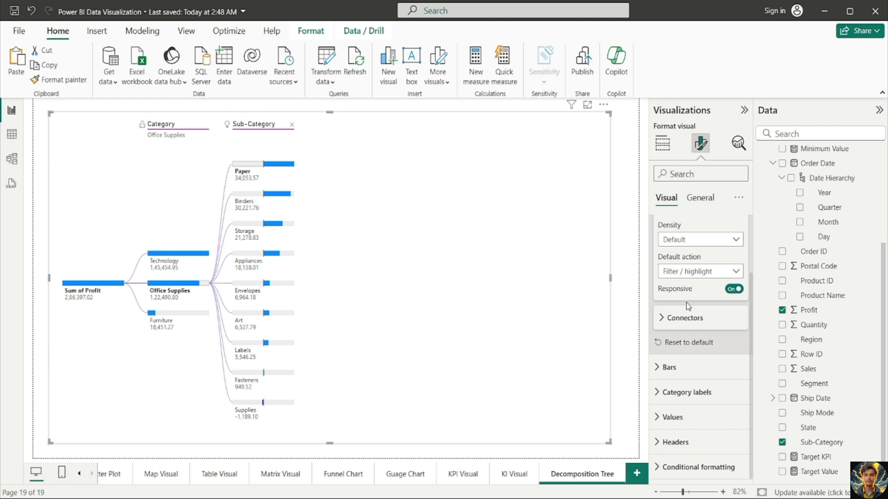
{"action": "scroll", "coordinate": [686, 280], "scroll_direction": "up", "scroll_amount": 3}
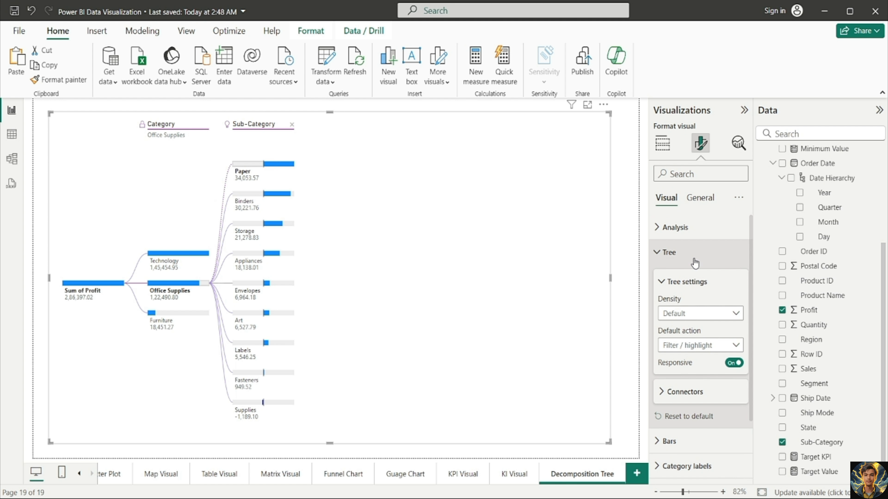
{"action": "left_click", "coordinate": [688, 254]}
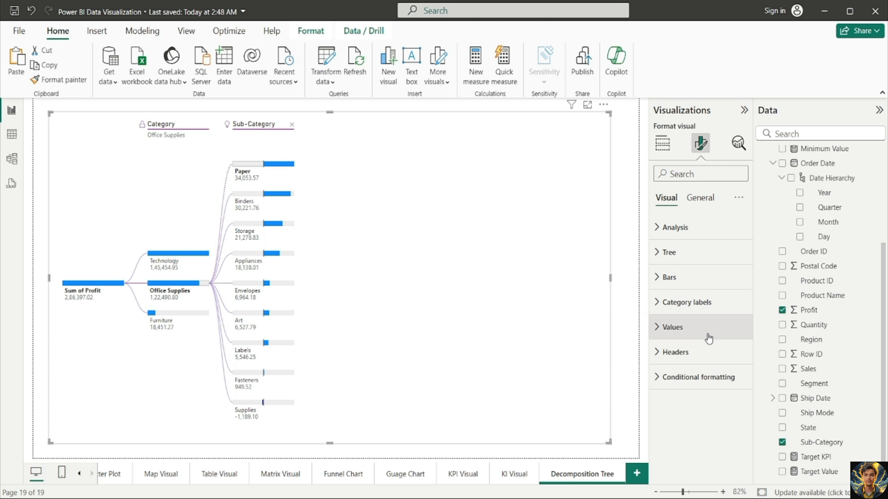
Set the decomposition tree's positive bar colour to the custom light green #7FE19E.
{"action": "left_click", "coordinate": [693, 283]}
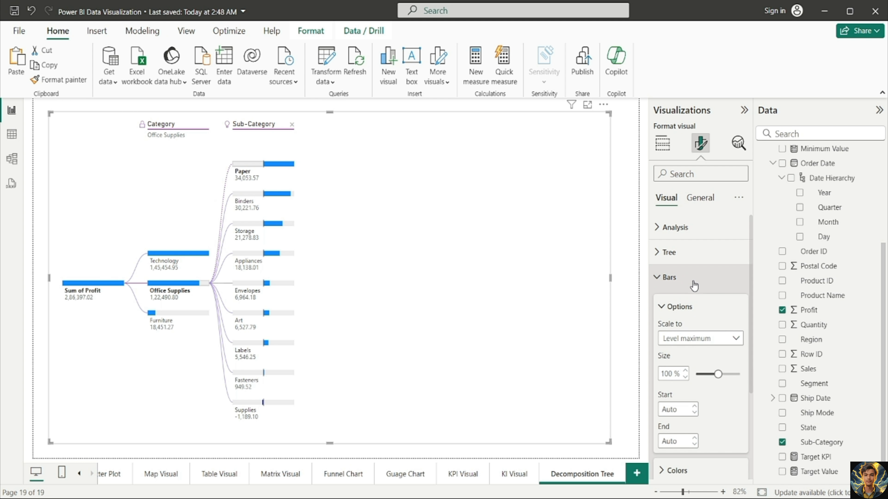
{"action": "scroll", "coordinate": [719, 419], "scroll_direction": "down", "scroll_amount": 3}
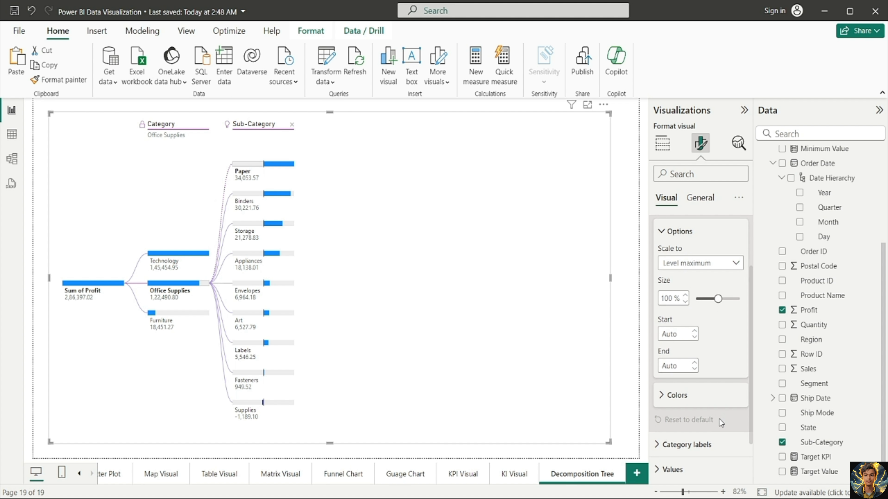
{"action": "left_click", "coordinate": [698, 396]}
{"action": "scroll", "coordinate": [699, 395], "scroll_direction": "down", "scroll_amount": 1}
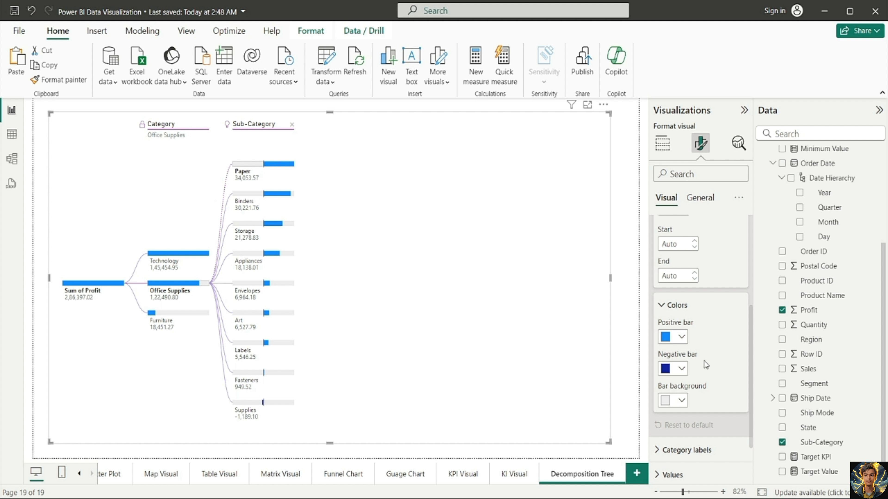
{"action": "left_click", "coordinate": [681, 338]}
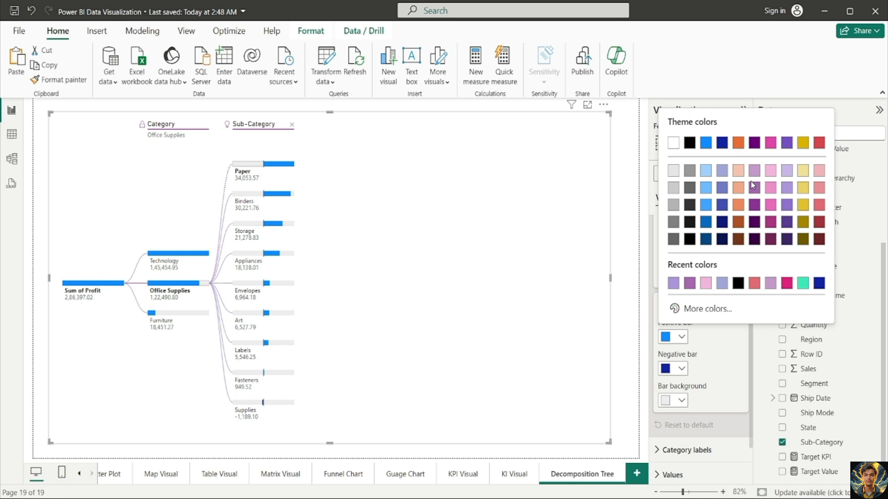
{"action": "left_click", "coordinate": [715, 309]}
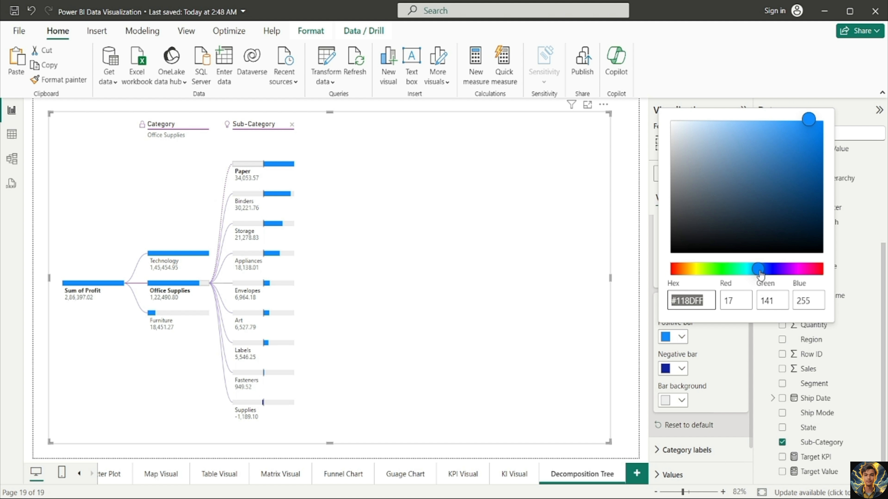
{"action": "left_click_drag", "start_coordinate": [758, 271], "coordinate": [729, 276]}
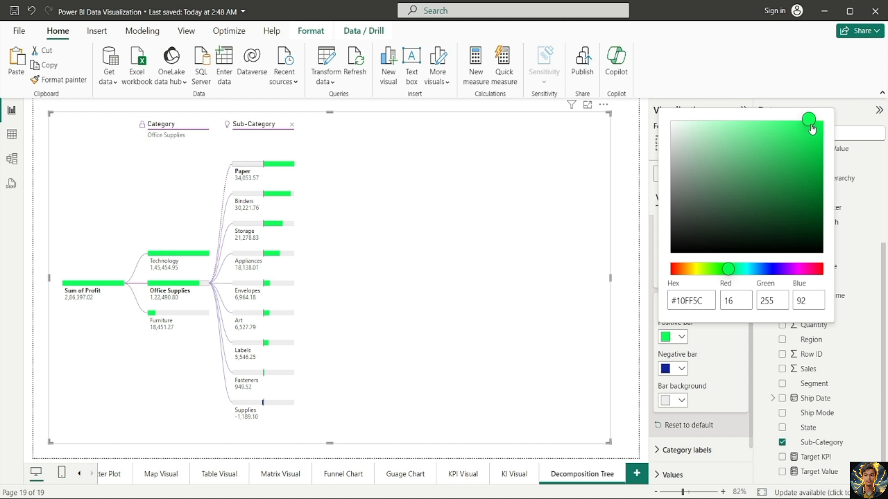
{"action": "left_click_drag", "start_coordinate": [809, 127], "coordinate": [737, 140]}
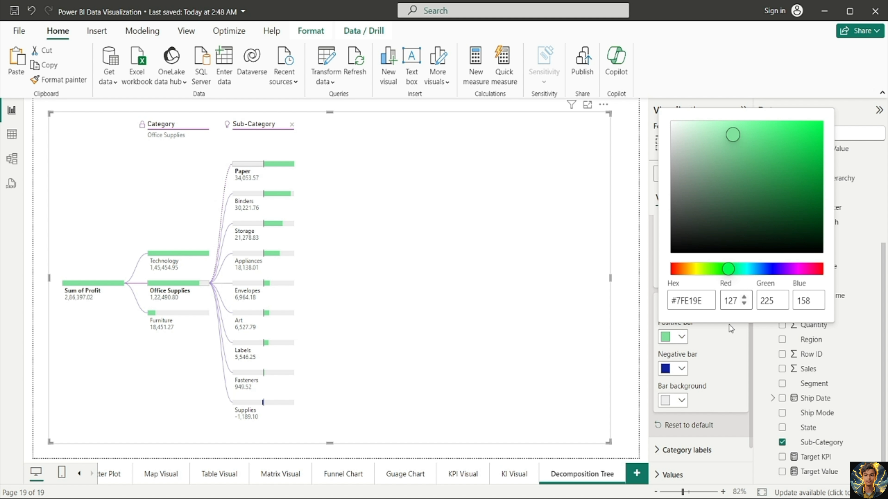
{"action": "left_click", "coordinate": [727, 355]}
Set the decomposition tree's negative bar colour to a custom dark pink.
{"action": "left_click", "coordinate": [681, 369]}
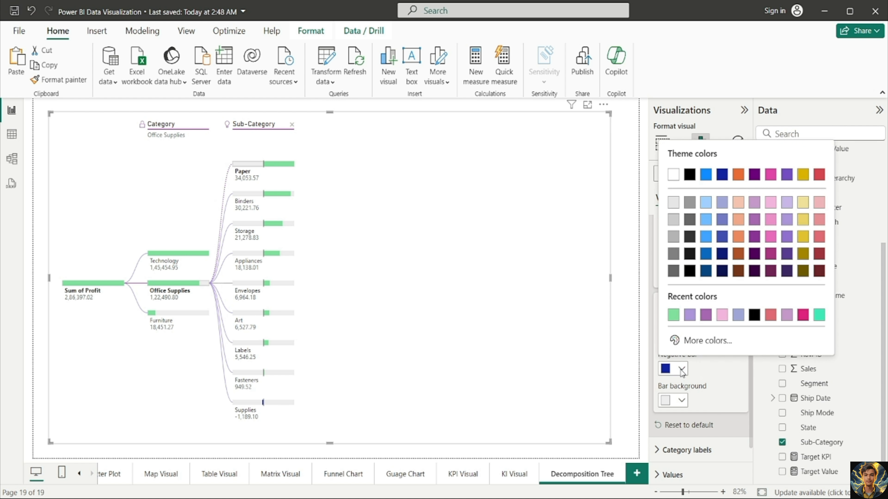
{"action": "left_click", "coordinate": [709, 340]}
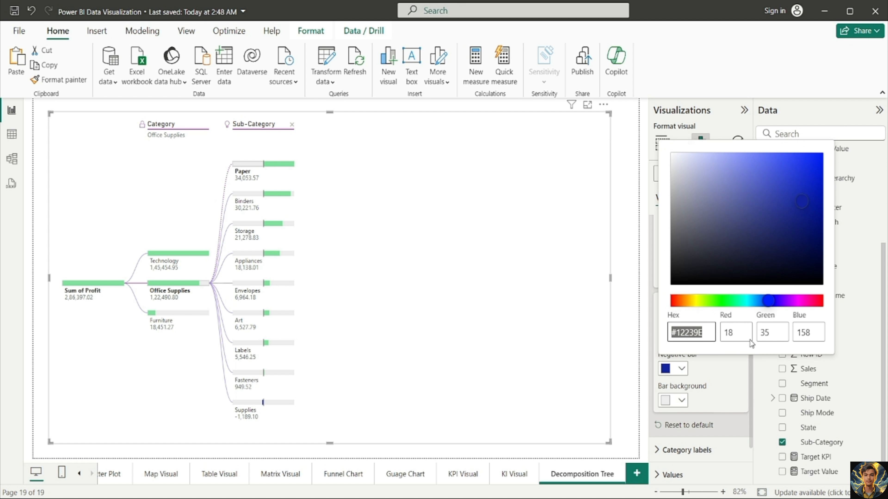
{"action": "left_click_drag", "start_coordinate": [768, 300], "coordinate": [809, 301]}
{"action": "left_click_drag", "start_coordinate": [803, 202], "coordinate": [784, 177]}
{"action": "left_click", "coordinate": [736, 376]}
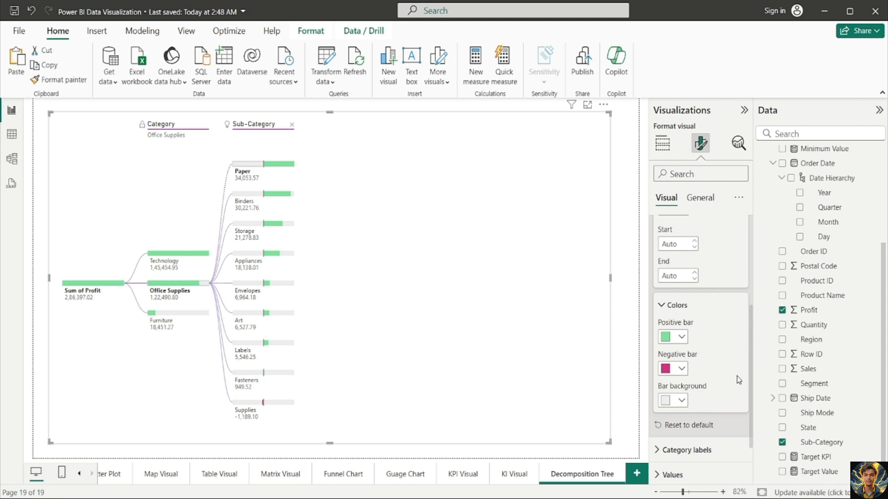
Format the tree's category labels as Times New Roman, size 12, bold and italic.
{"action": "scroll", "coordinate": [722, 372], "scroll_direction": "down", "scroll_amount": 2}
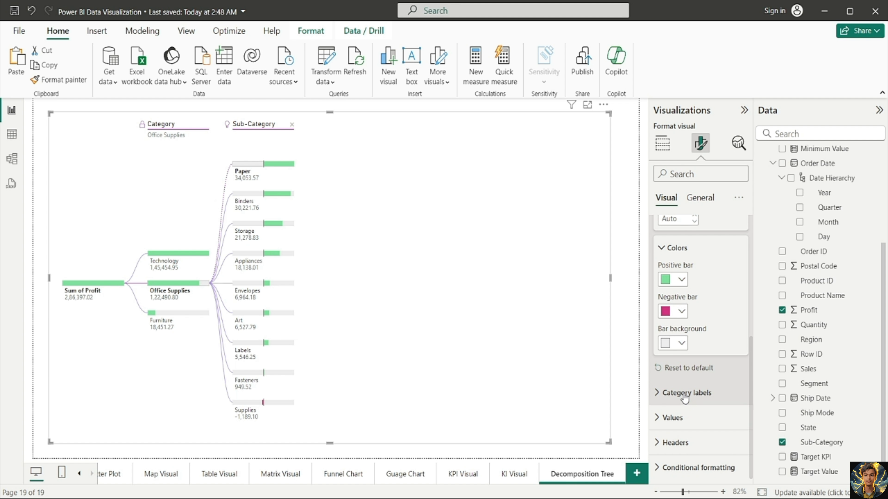
{"action": "left_click", "coordinate": [698, 405]}
{"action": "scroll", "coordinate": [699, 412], "scroll_direction": "down", "scroll_amount": 2}
{"action": "scroll", "coordinate": [699, 416], "scroll_direction": "down", "scroll_amount": 2}
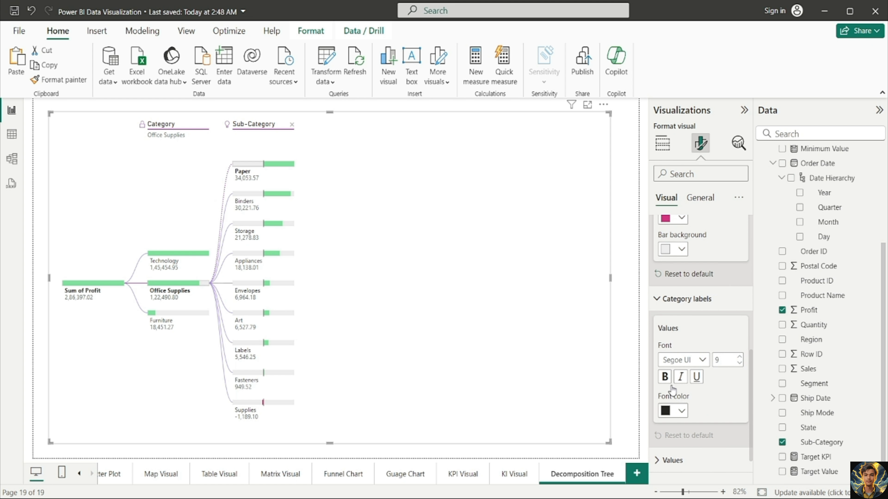
{"action": "left_click", "coordinate": [703, 364]}
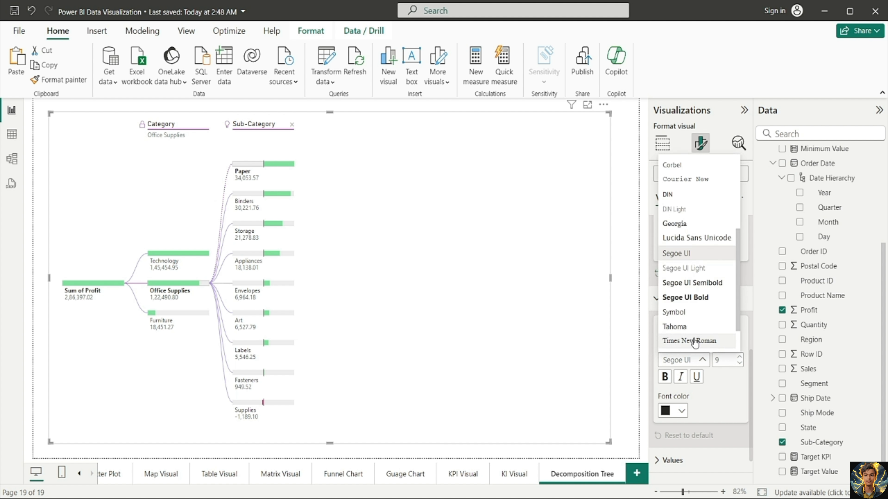
{"action": "left_click", "coordinate": [695, 342]}
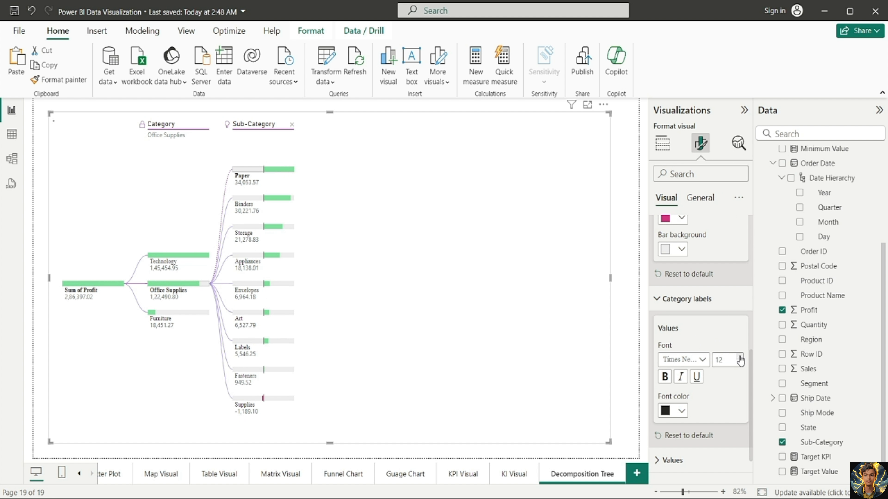
{"action": "left_click", "coordinate": [664, 381]}
{"action": "left_click", "coordinate": [684, 382]}
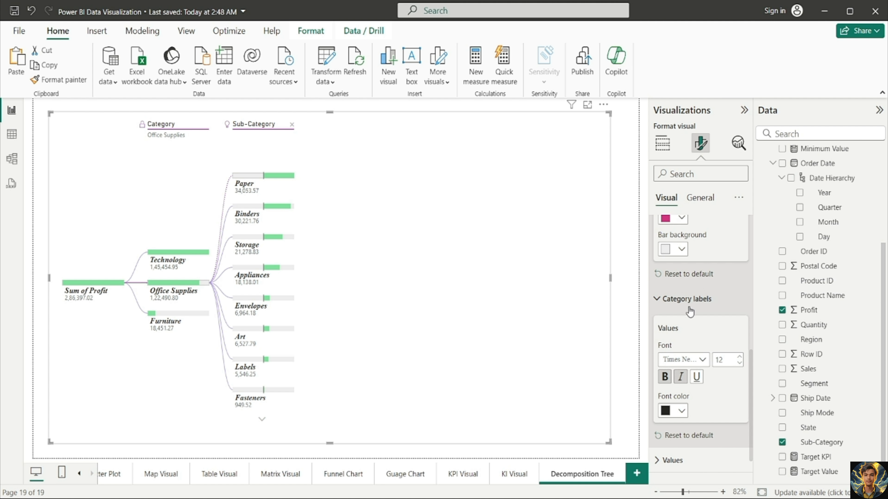
{"action": "left_click", "coordinate": [687, 300]}
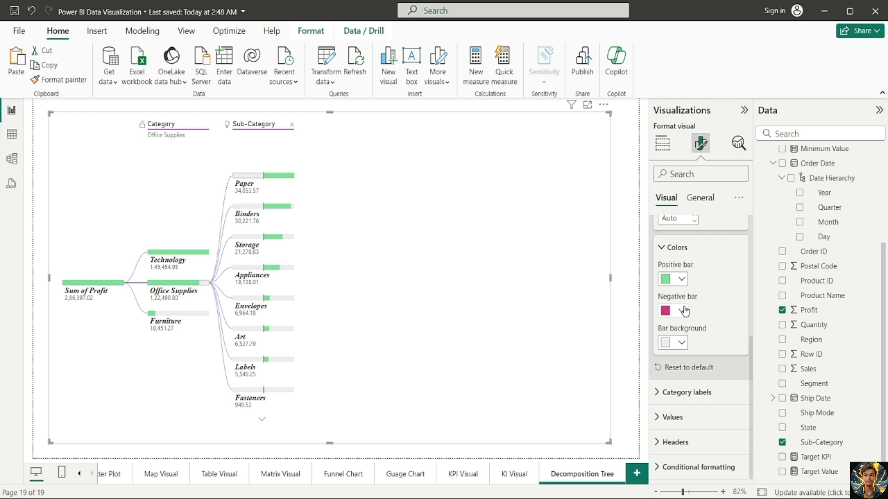
Make the decomposition tree's values bold and black.
{"action": "left_click", "coordinate": [691, 418]}
{"action": "scroll", "coordinate": [689, 413], "scroll_direction": "down", "scroll_amount": 4}
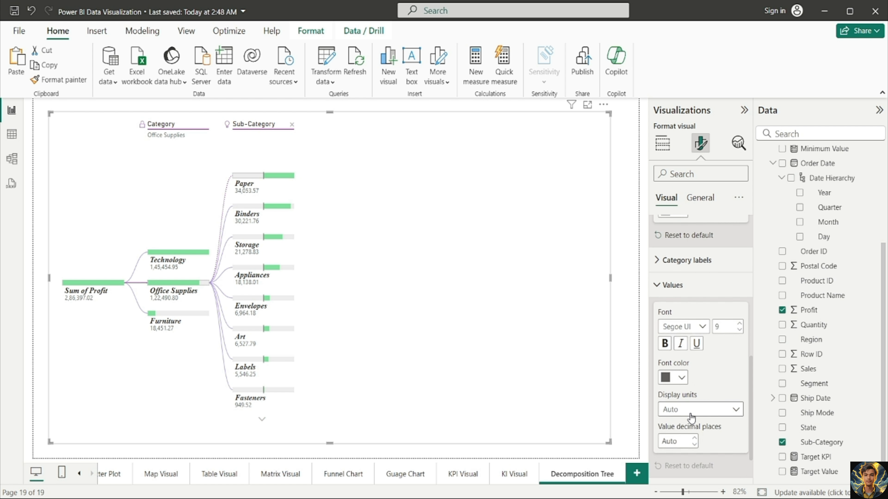
{"action": "left_click", "coordinate": [664, 339]}
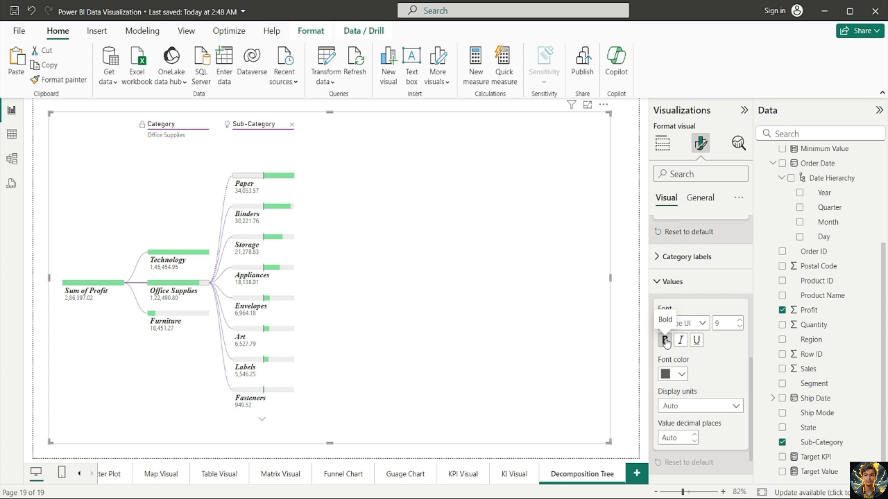
{"action": "left_click", "coordinate": [681, 374]}
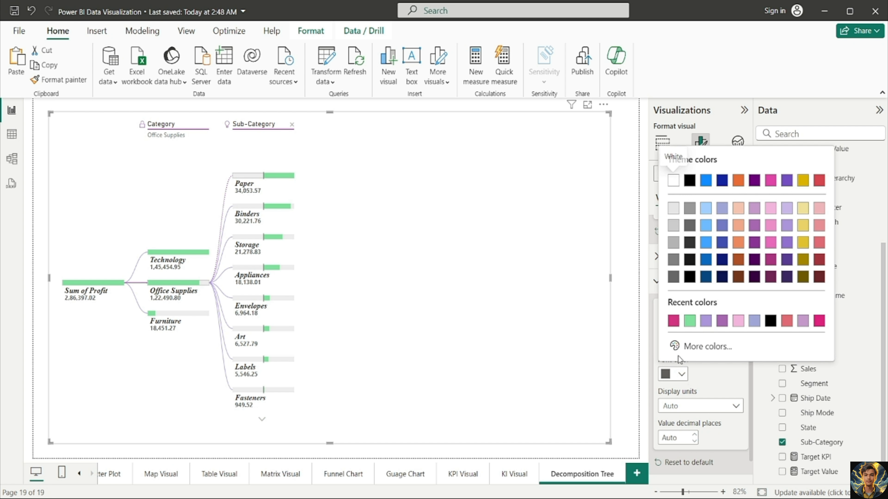
{"action": "left_click", "coordinate": [770, 319]}
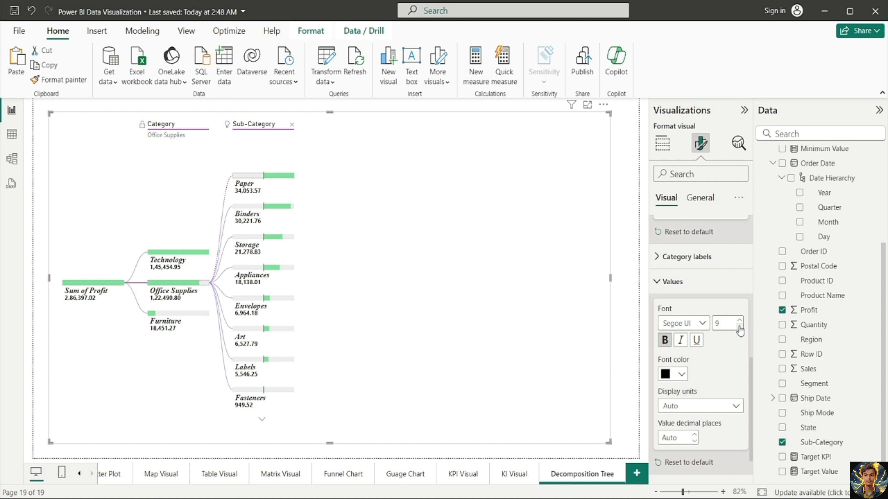
Set the font of the tree's values to Times New Roman, size 8, and deselect the visual.
{"action": "left_click", "coordinate": [699, 324]}
{"action": "left_click", "coordinate": [691, 304]}
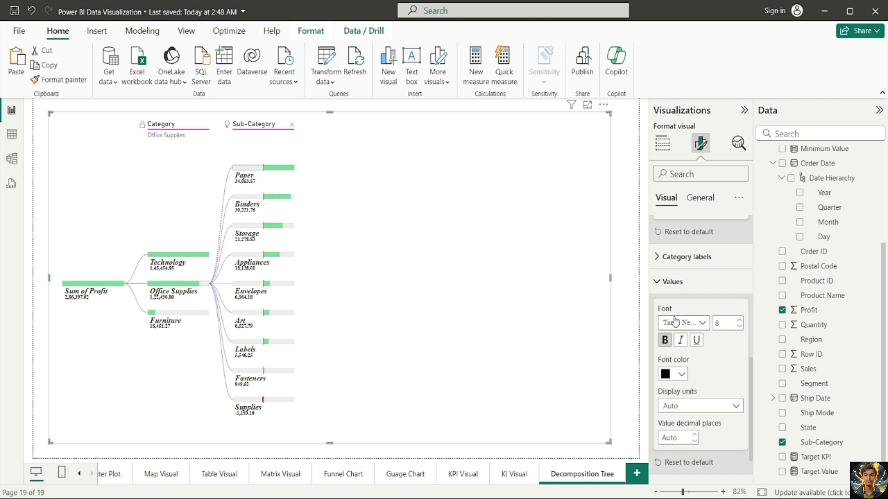
{"action": "left_click", "coordinate": [687, 284]}
{"action": "scroll", "coordinate": [685, 287], "scroll_direction": "up", "scroll_amount": 3}
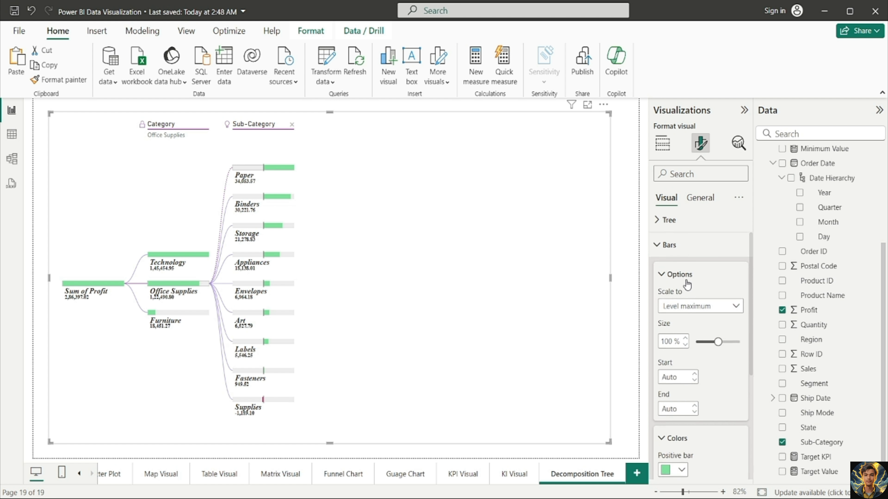
{"action": "left_click", "coordinate": [674, 278]}
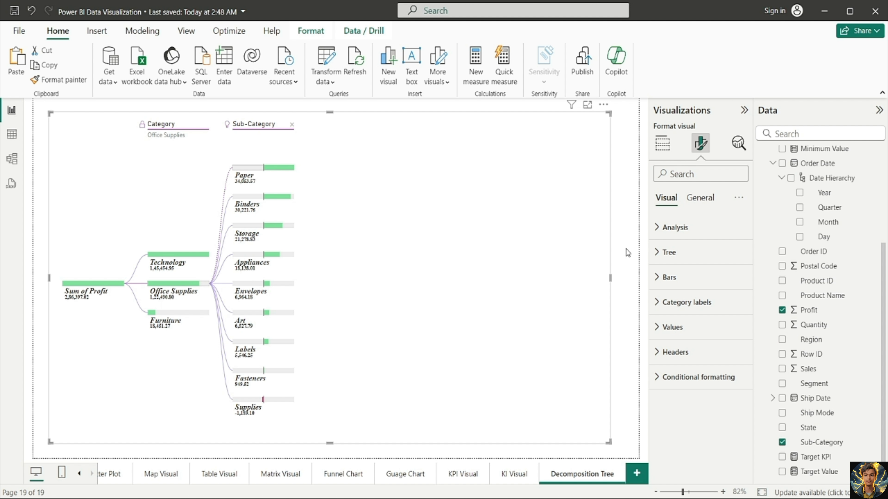
{"action": "left_click", "coordinate": [633, 280]}
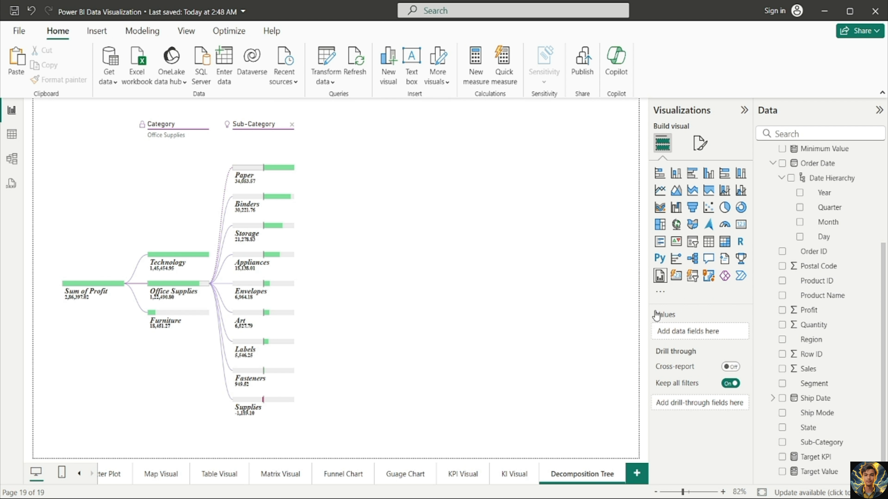
Add a new report page and name it Q&A.
{"action": "left_click", "coordinate": [637, 474]}
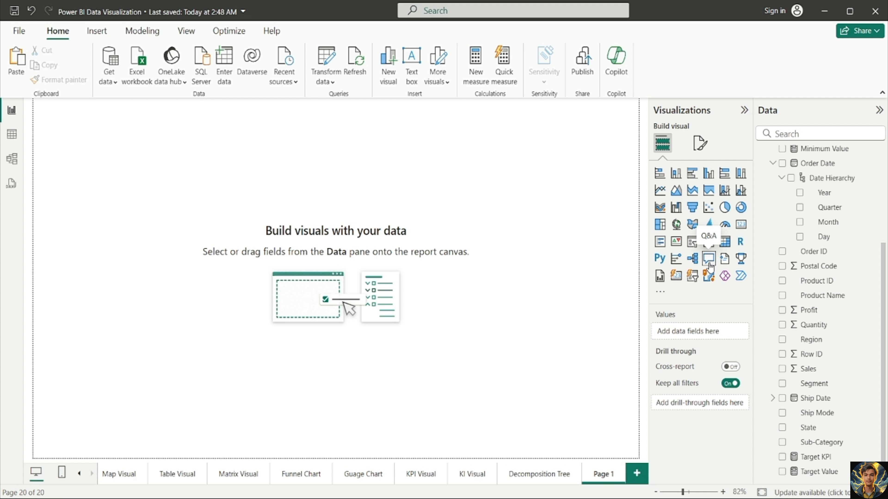
{"action": "double_click", "coordinate": [606, 477]}
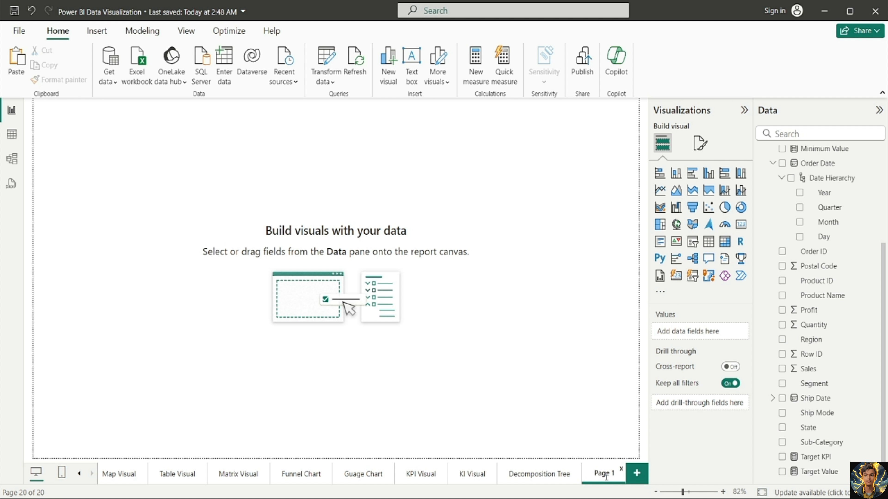
{"action": "key", "text": "ctrl+a"}
{"action": "key", "text": "BackSpace"}
{"action": "type", "text": "Q&A"}
{"action": "key", "text": "Return"}
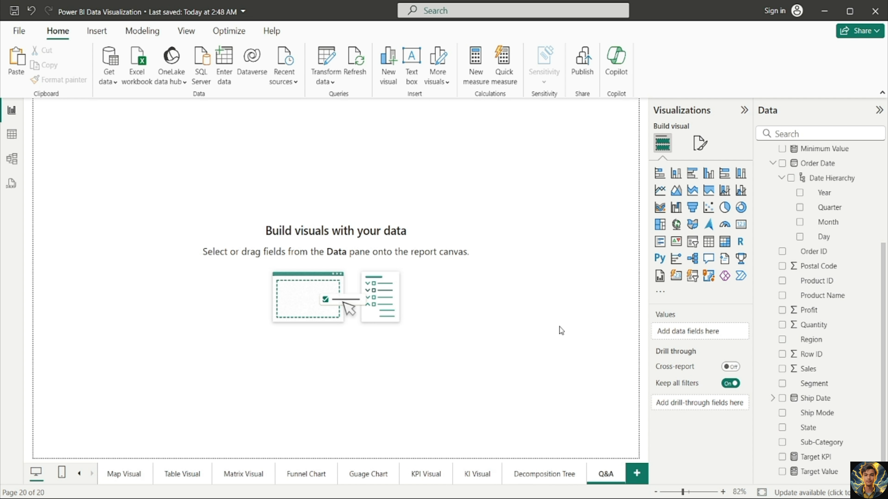
Add a Q&A visual enlarged to cover most of the page and place the cursor in its question box.
{"action": "left_click", "coordinate": [708, 259]}
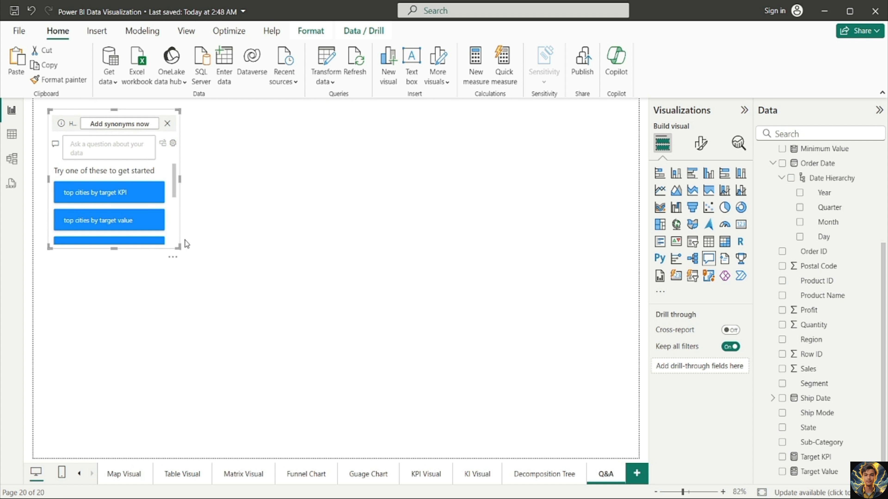
{"action": "left_click_drag", "start_coordinate": [178, 249], "coordinate": [462, 370]}
{"action": "left_click_drag", "start_coordinate": [358, 316], "coordinate": [387, 331]}
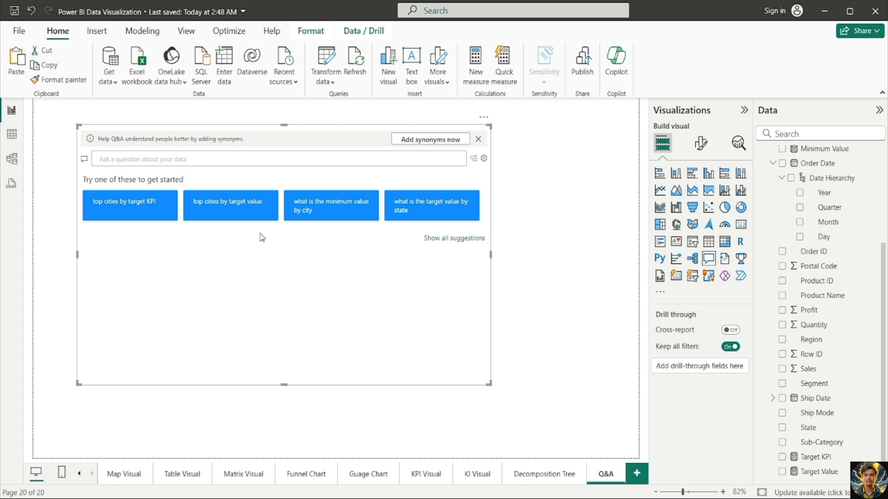
{"action": "left_click_drag", "start_coordinate": [488, 381], "coordinate": [555, 411]}
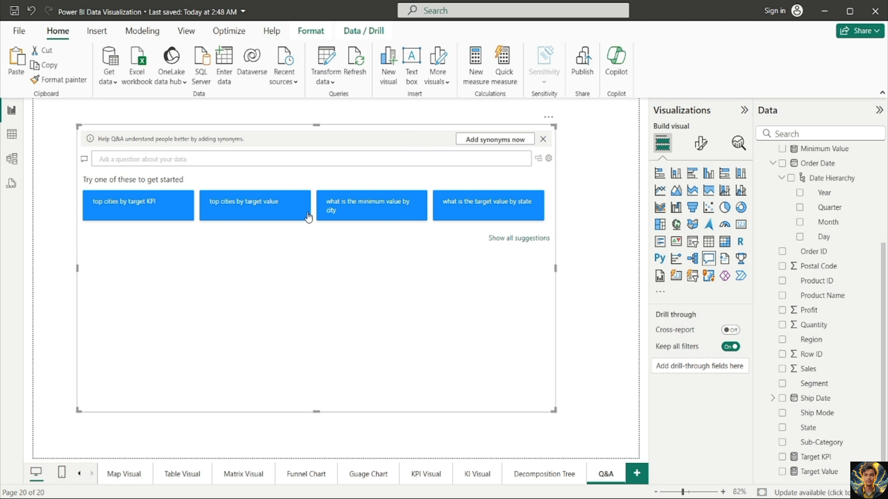
{"action": "left_click", "coordinate": [288, 156]}
{"action": "type", "text": "MAX"}
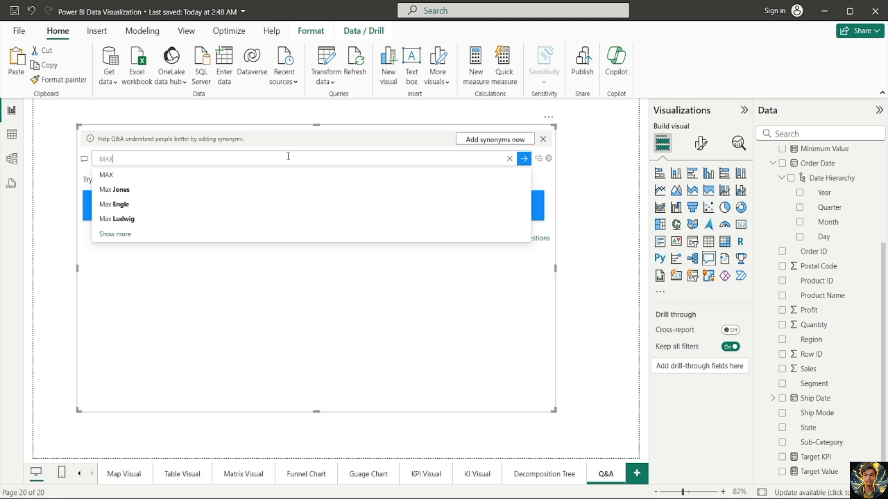
{"action": "key", "text": "BackSpace"}
{"action": "key", "text": "BackSpace"}
{"action": "key", "text": "BackSpace"}
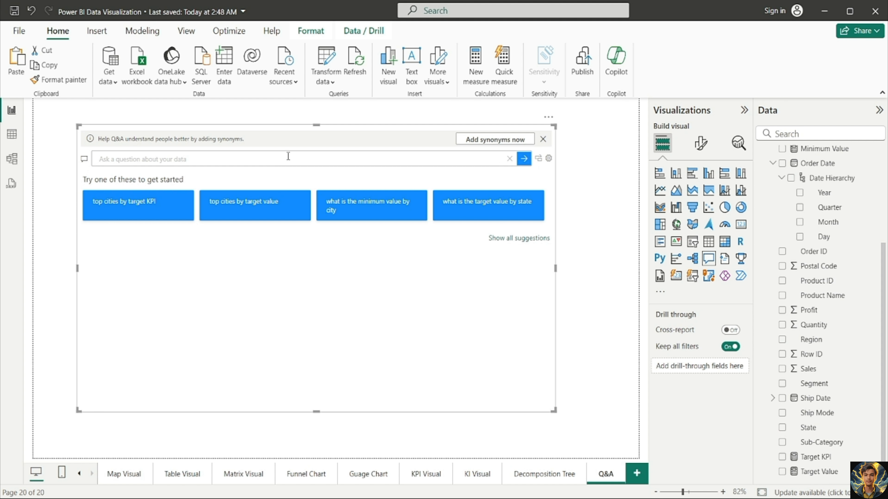
Ask the Q&A visual "max salesvalue by city" and inspect the cities plotted in the United States.
{"action": "type", "text": "max s"}
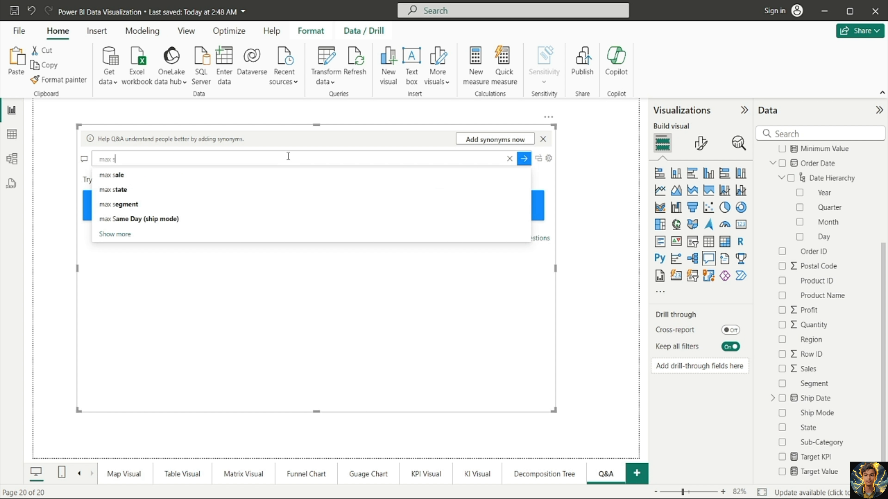
{"action": "type", "text": "alesva"}
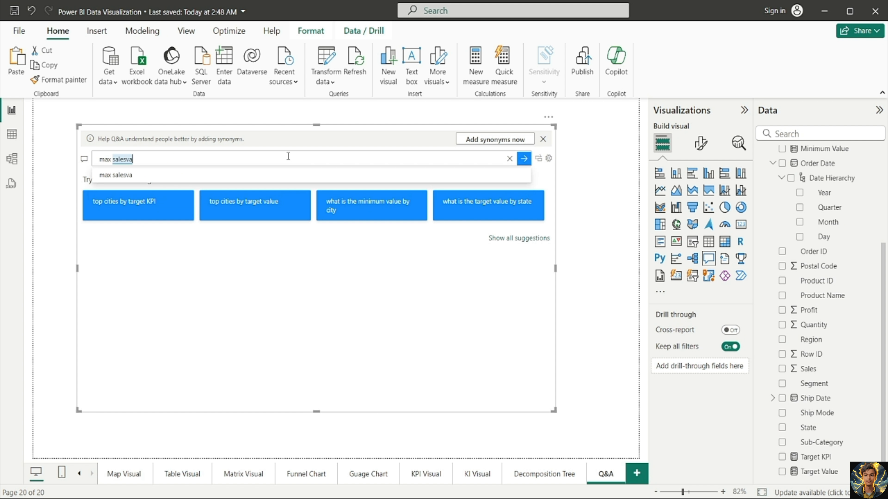
{"action": "type", "text": "lue by city"}
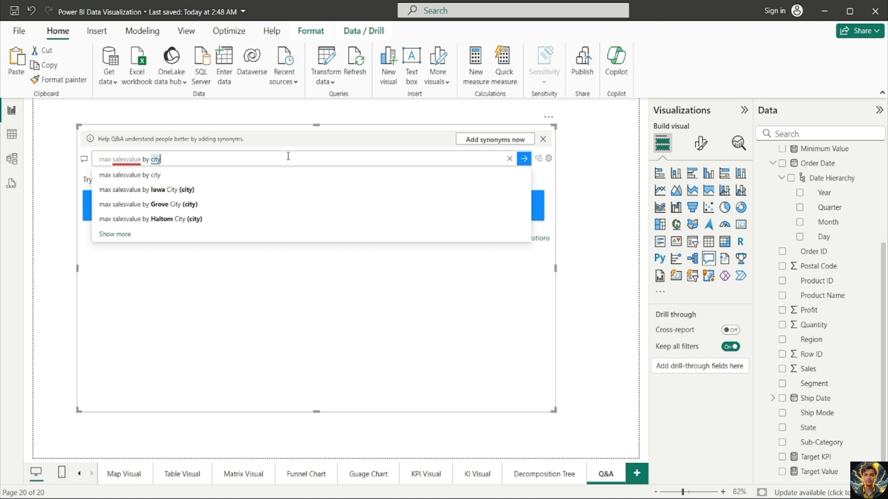
{"action": "key", "text": "Return"}
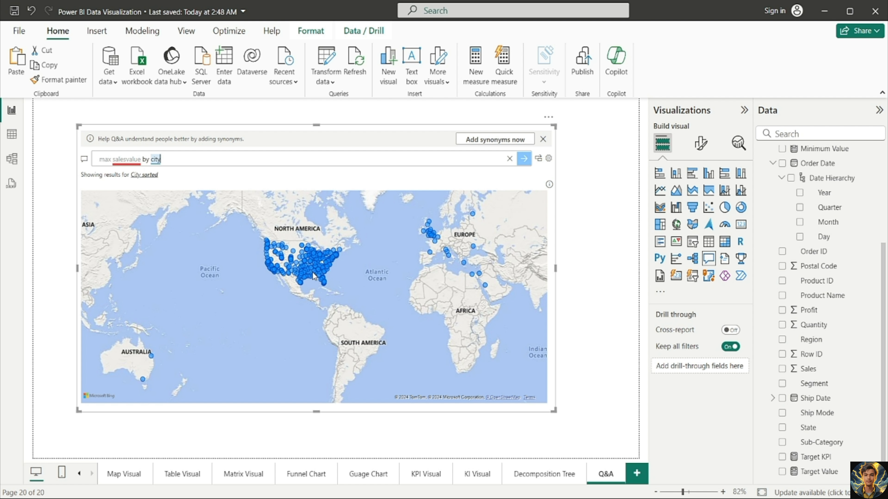
{"action": "mouse_move", "coordinate": [306, 271]}
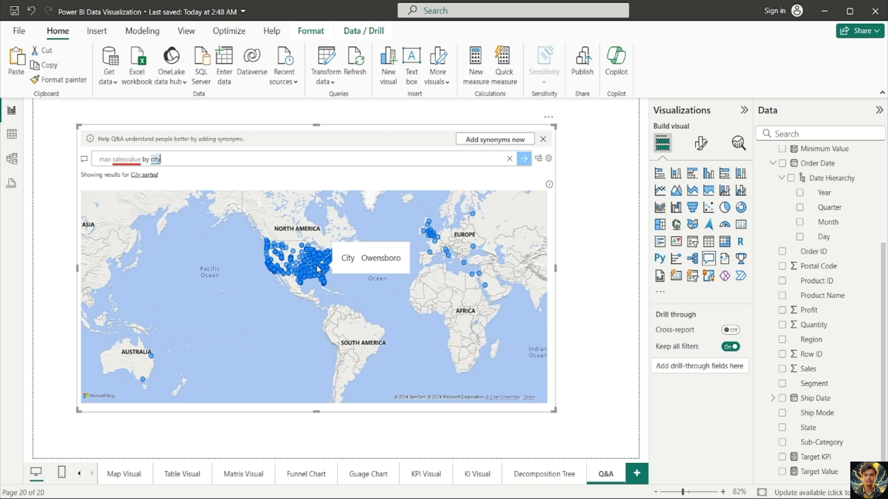
{"action": "scroll", "coordinate": [317, 269], "scroll_direction": "up", "scroll_amount": 5}
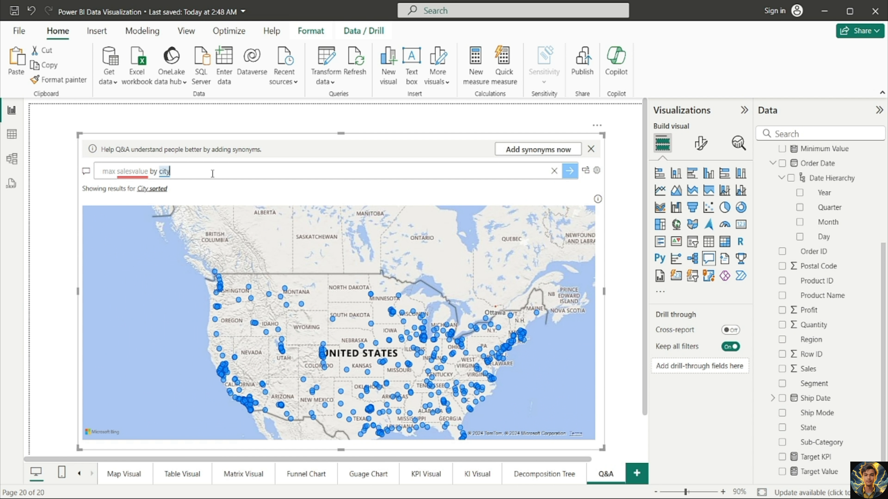
Replace the Q&A question with "which is the category with minimum profit" and run it.
{"action": "key", "text": "BackSpace"}
{"action": "key", "text": "BackSpace"}
{"action": "key", "text": "BackSpace"}
{"action": "key", "text": "BackSpace"}
{"action": "key", "text": "BackSpace"}
{"action": "key", "text": "BackSpace"}
{"action": "key", "text": "BackSpace"}
{"action": "key", "text": "BackSpace"}
{"action": "key", "text": "BackSpace"}
{"action": "key", "text": "BackSpace"}
{"action": "key", "text": "BackSpace"}
{"action": "key", "text": "BackSpace"}
{"action": "key", "text": "BackSpace"}
{"action": "key", "text": "BackSpace"}
{"action": "key", "text": "BackSpace"}
{"action": "key", "text": "BackSpace"}
{"action": "key", "text": "BackSpace"}
{"action": "key", "text": "BackSpace"}
{"action": "key", "text": "BackSpace"}
{"action": "key", "text": "BackSpace"}
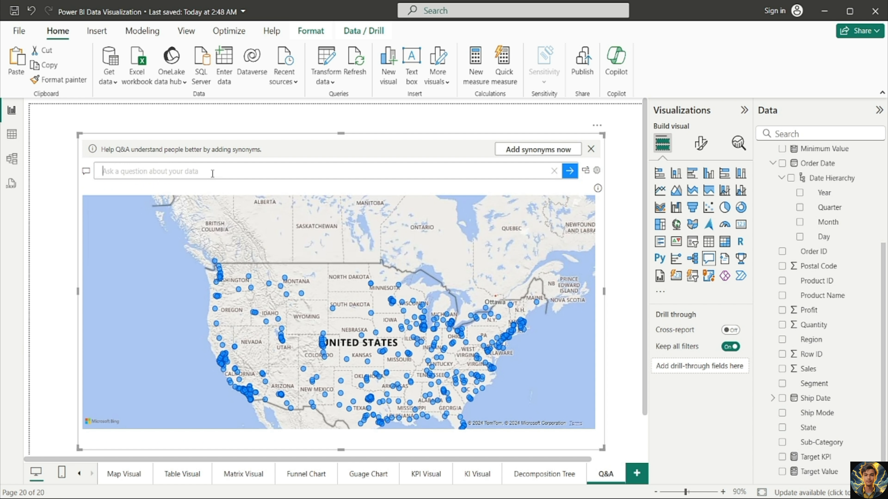
{"action": "type", "text": "which "}
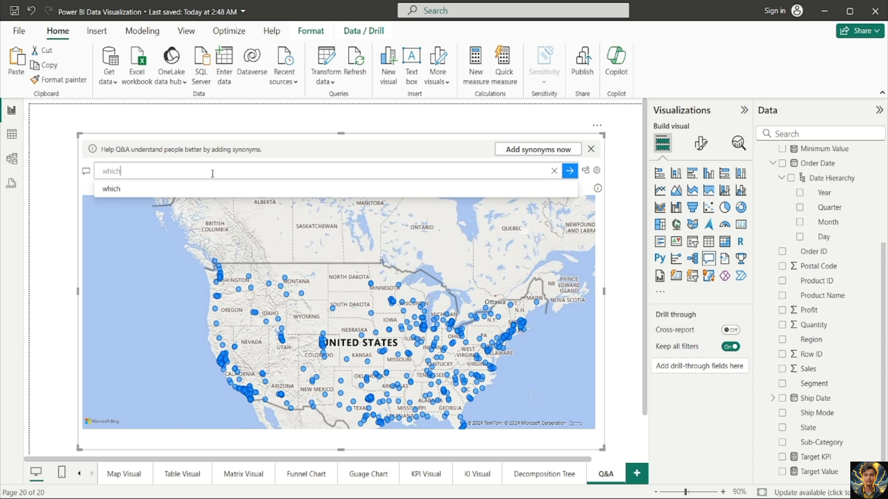
{"action": "type", "text": "is the category with mini"}
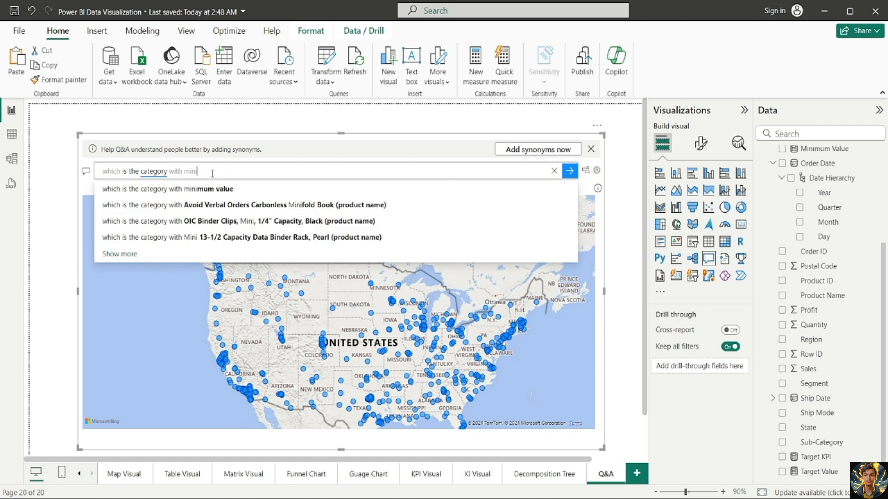
{"action": "type", "text": "mum prof"}
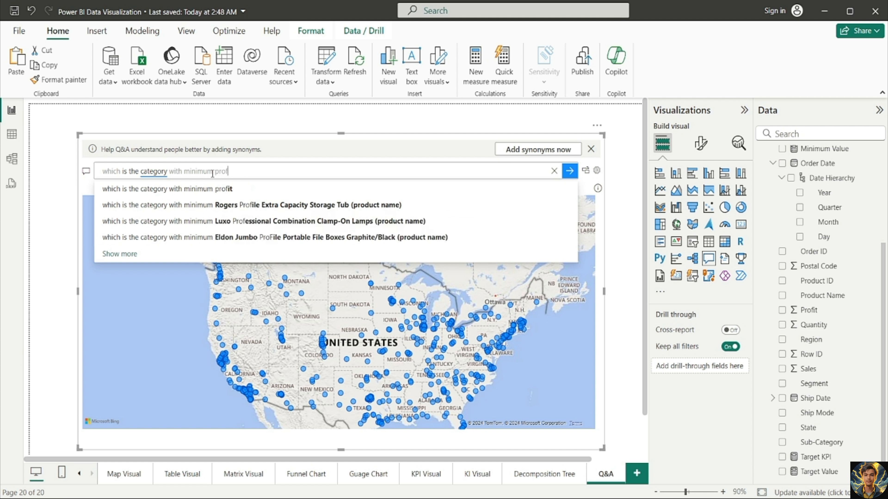
{"action": "type", "text": "it"}
{"action": "key", "text": "Return"}
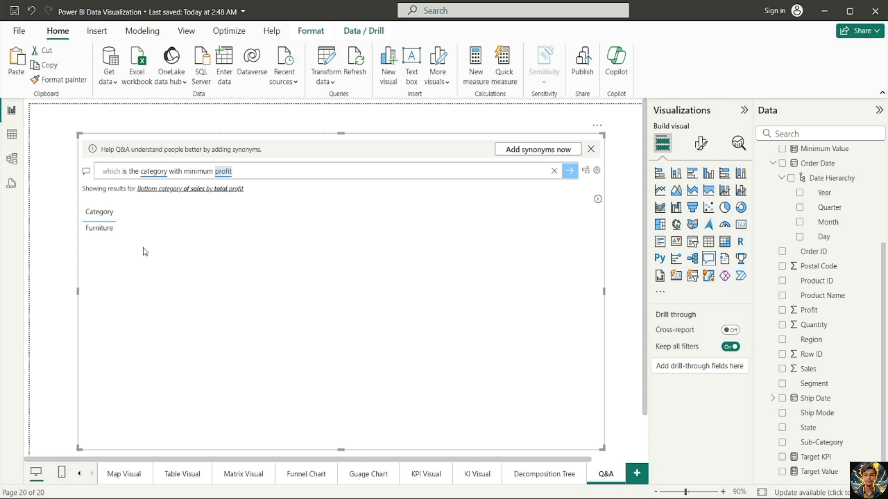
Replace the Q&A question with "which is the cty with maximum quantity ordered", run it and inspect the plotted city.
{"action": "left_click", "coordinate": [281, 176]}
{"action": "key", "text": "BackSpace"}
{"action": "key", "text": "BackSpace"}
{"action": "key", "text": "BackSpace"}
{"action": "key", "text": "BackSpace"}
{"action": "key", "text": "BackSpace"}
{"action": "key", "text": "BackSpace"}
{"action": "key", "text": "BackSpace"}
{"action": "key", "text": "BackSpace"}
{"action": "key", "text": "BackSpace"}
{"action": "key", "text": "BackSpace"}
{"action": "key", "text": "BackSpace"}
{"action": "key", "text": "BackSpace"}
{"action": "key", "text": "BackSpace"}
{"action": "key", "text": "BackSpace"}
{"action": "key", "text": "BackSpace"}
{"action": "key", "text": "BackSpace"}
{"action": "key", "text": "BackSpace"}
{"action": "key", "text": "BackSpace"}
{"action": "key", "text": "BackSpace"}
{"action": "key", "text": "BackSpace"}
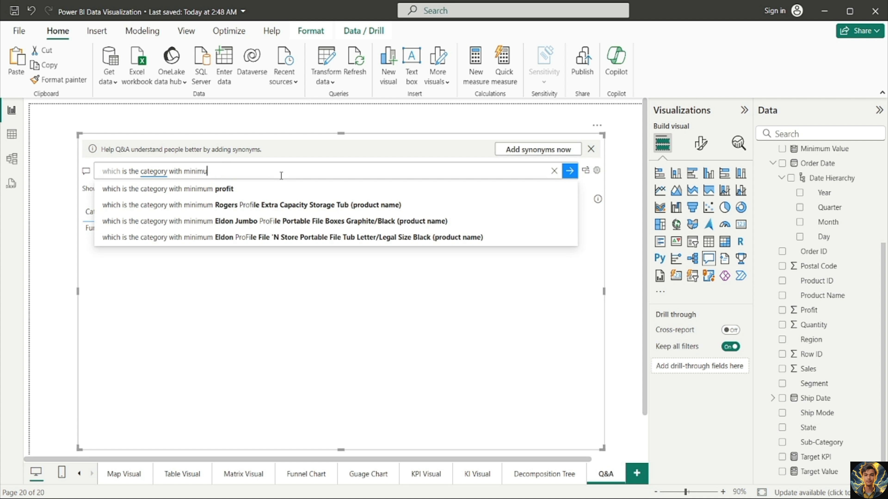
{"action": "key", "text": "BackSpace"}
{"action": "key", "text": "BackSpace"}
{"action": "key", "text": "BackSpace"}
{"action": "key", "text": "BackSpace"}
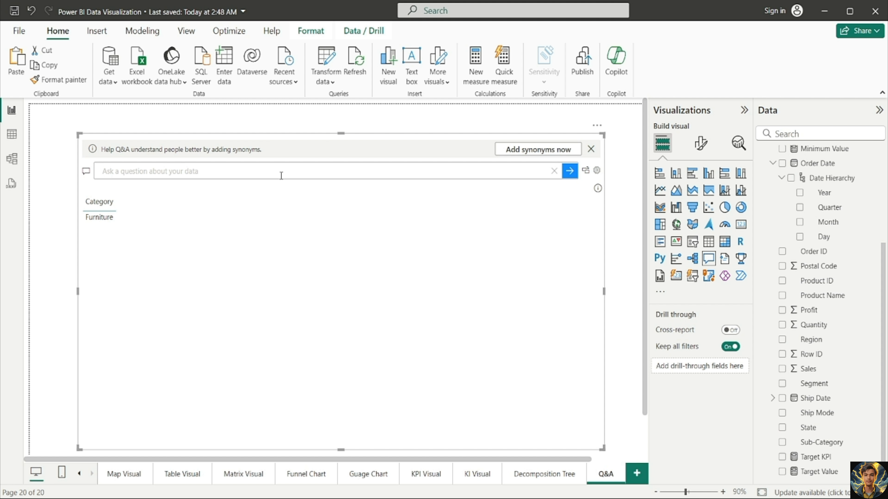
{"action": "type", "text": "which is"}
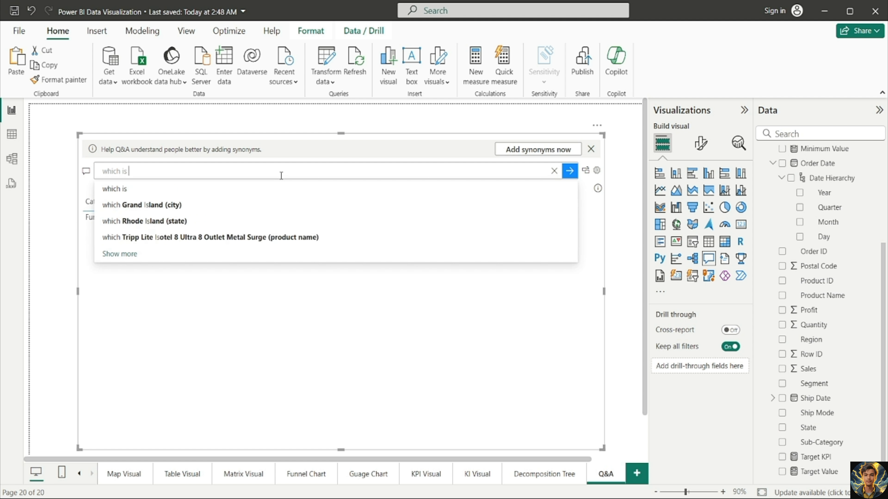
{"action": "type", "text": " the cty"}
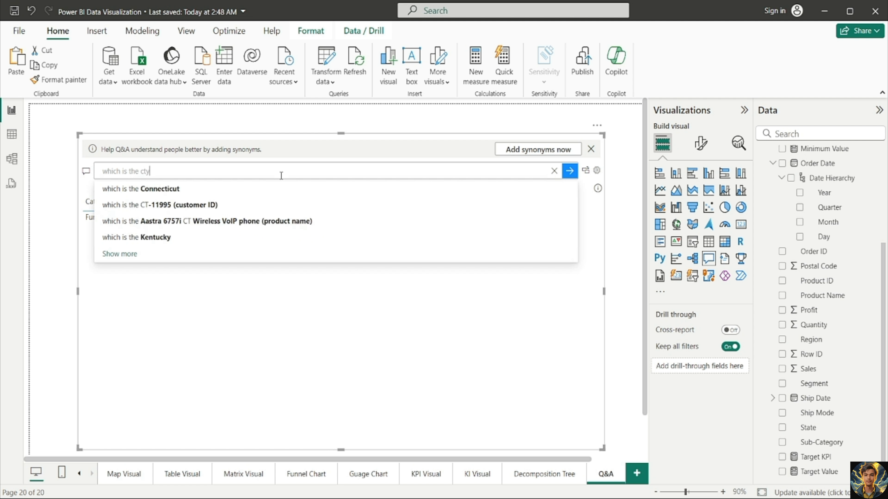
{"action": "type", "text": " with "}
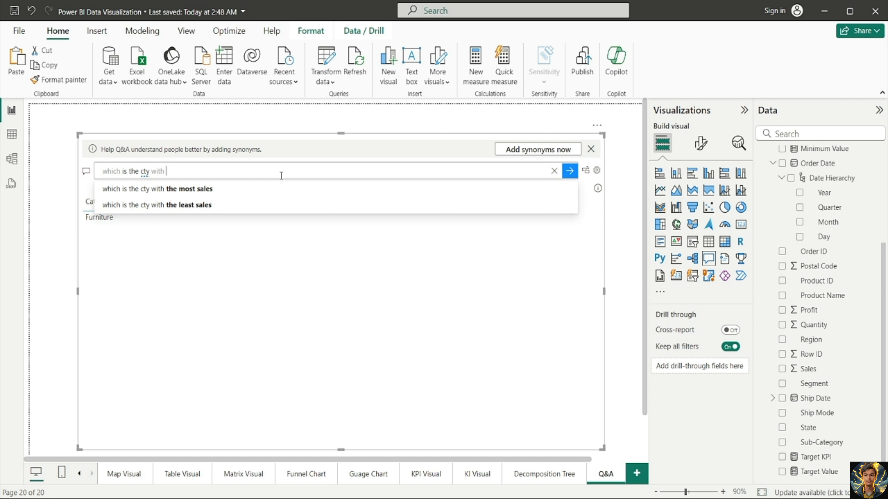
{"action": "type", "text": "maximum"}
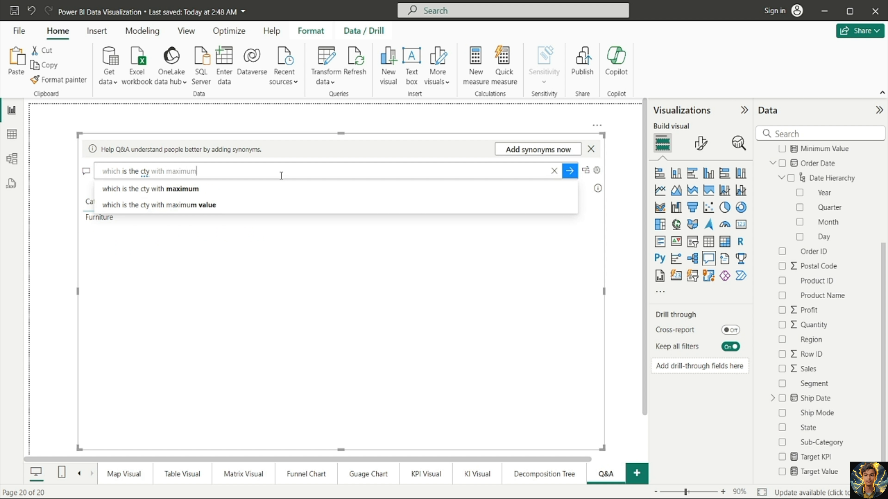
{"action": "type", "text": " quantit"}
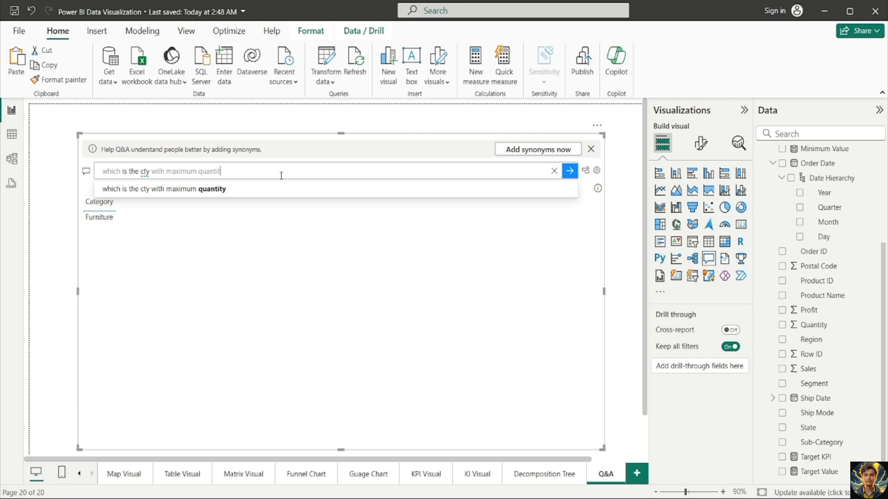
{"action": "type", "text": "y ordere"}
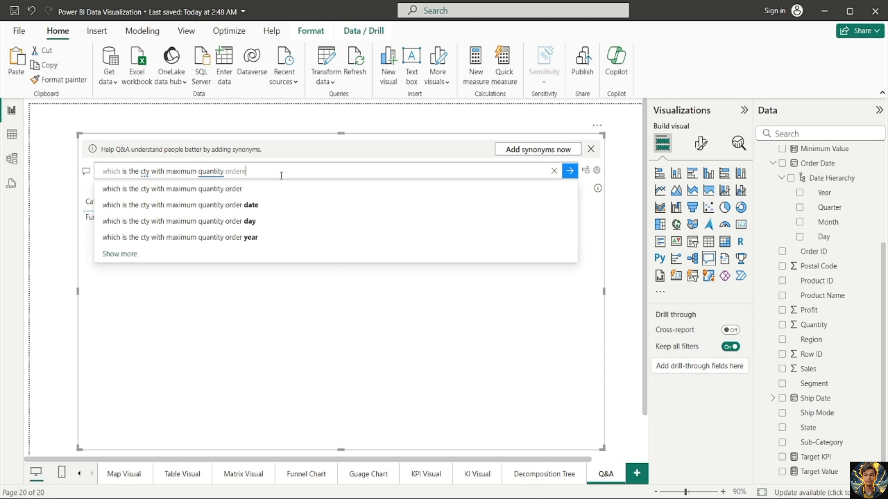
{"action": "type", "text": "d"}
{"action": "key", "text": "Return"}
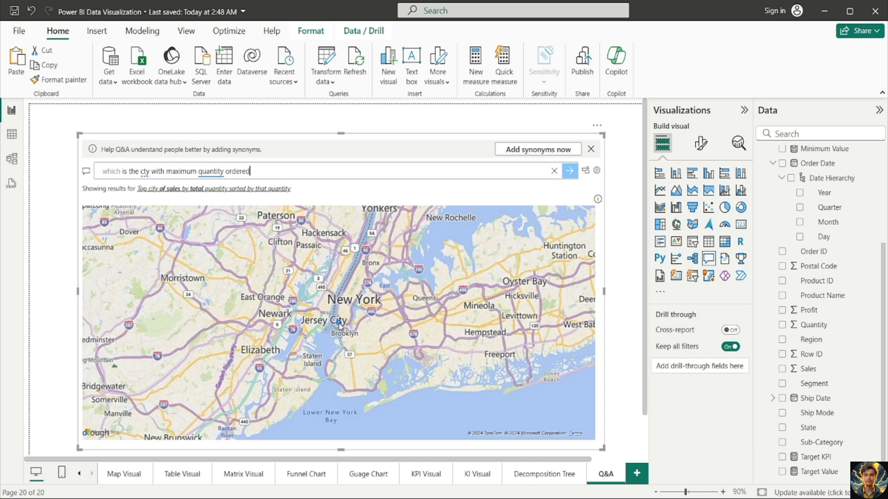
{"action": "mouse_move", "coordinate": [339, 325]}
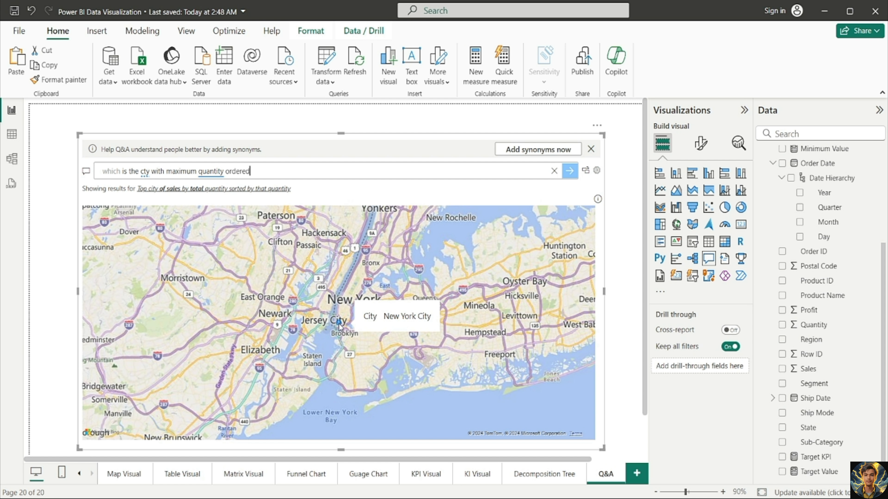
{"action": "scroll", "coordinate": [307, 300], "scroll_direction": "down", "scroll_amount": 3}
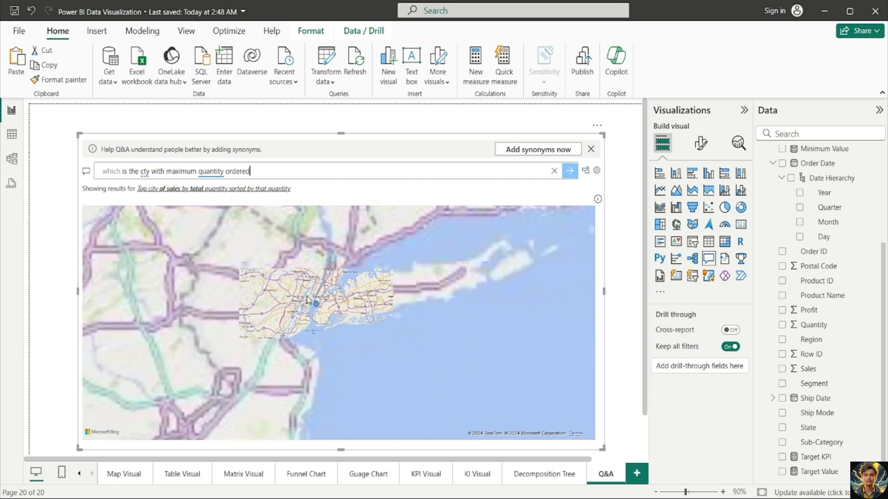
Correct "cty" to "city" in the Q&A question, rerun it and check the city plotted on the map.
{"action": "left_click", "coordinate": [146, 177]}
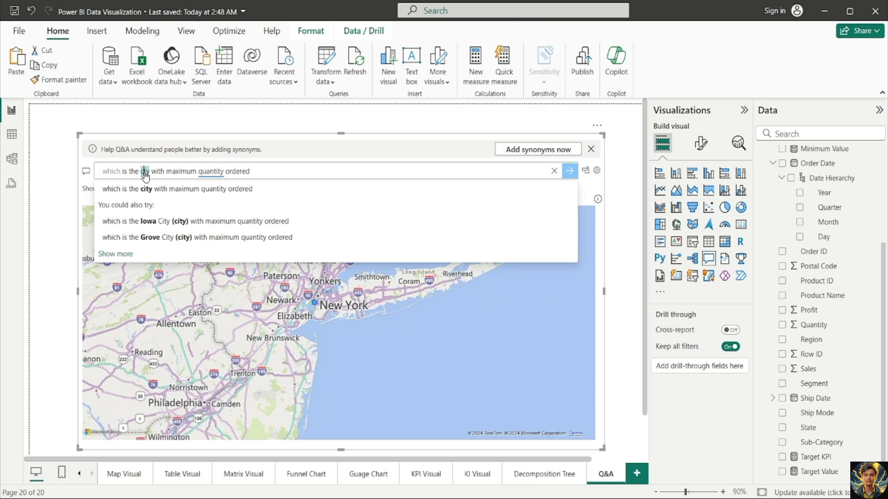
{"action": "type", "text": "i"}
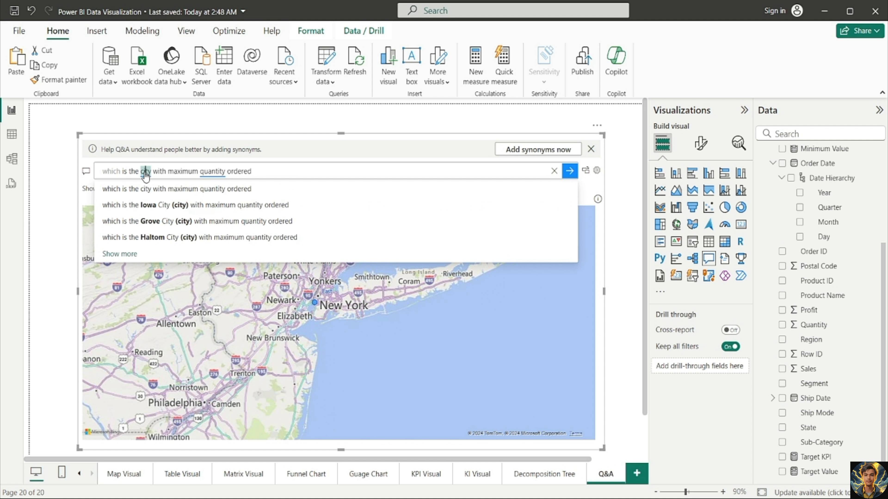
{"action": "key", "text": "Return"}
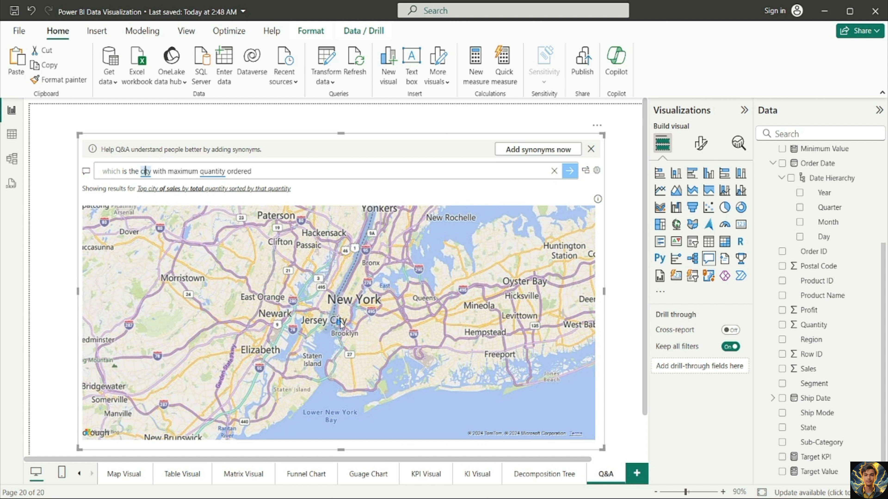
{"action": "mouse_move", "coordinate": [340, 323]}
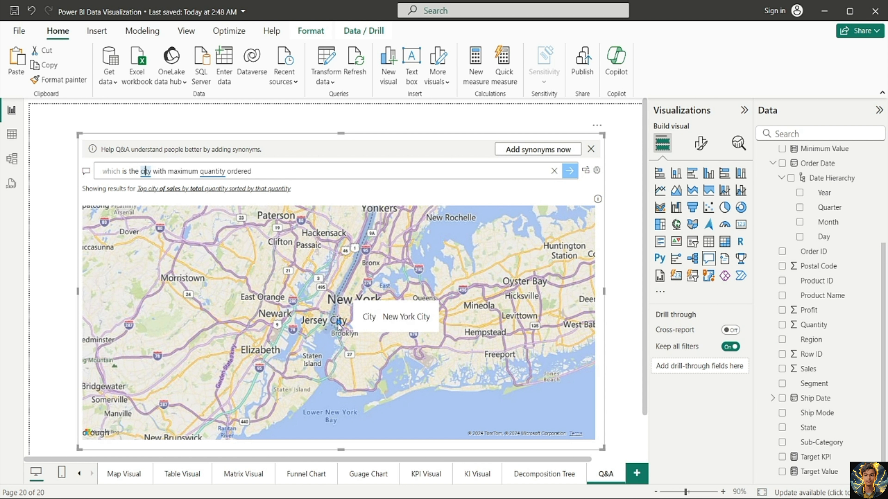